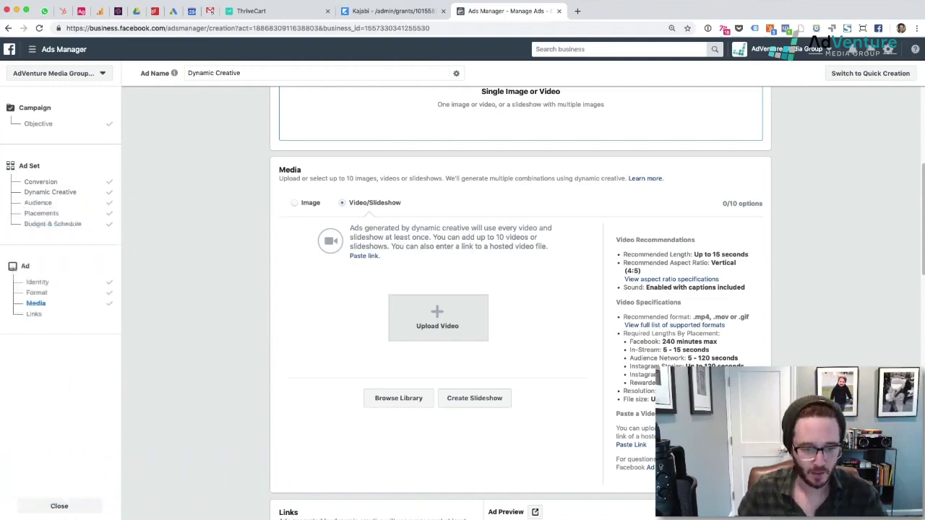
- Preview FB Ads Video Long Final.m4v from the Desktop folder, skipping through to near its end, and close it
left_click(437, 318)
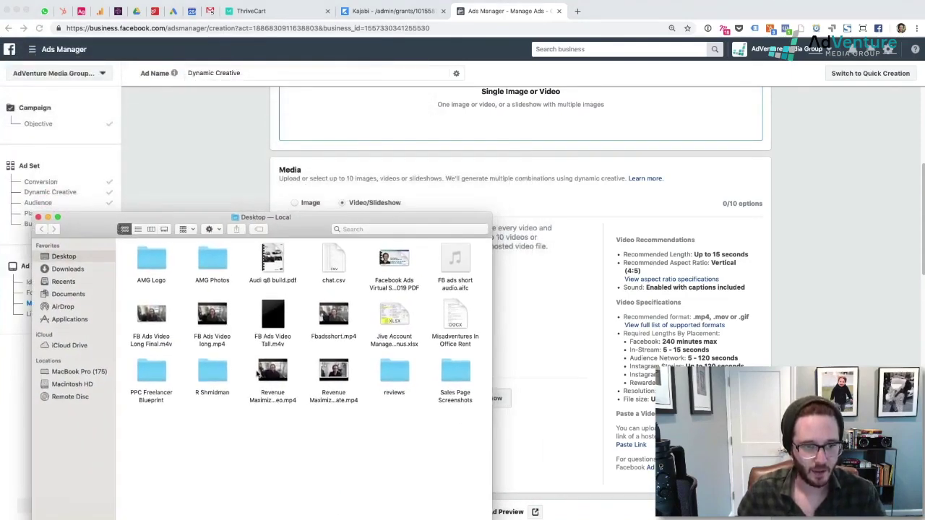
left_click(214, 345)
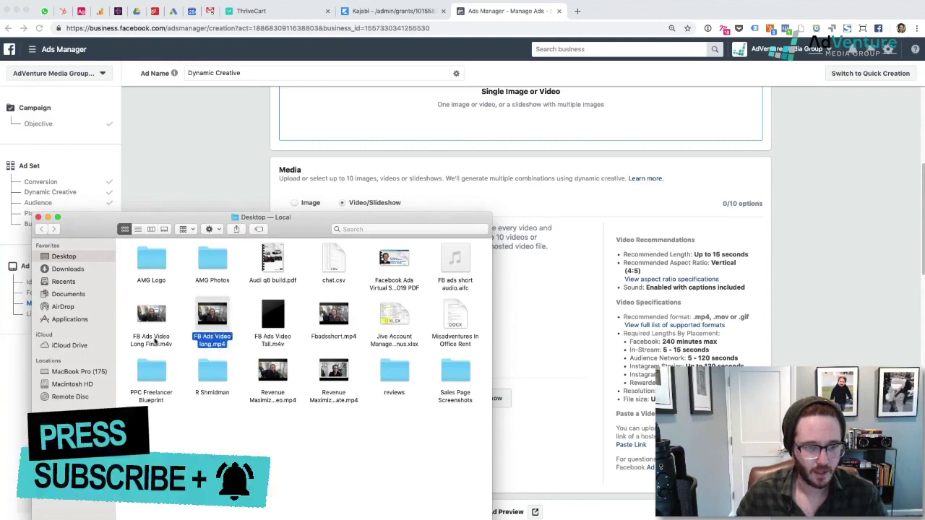
left_click(154, 339)
key("space")
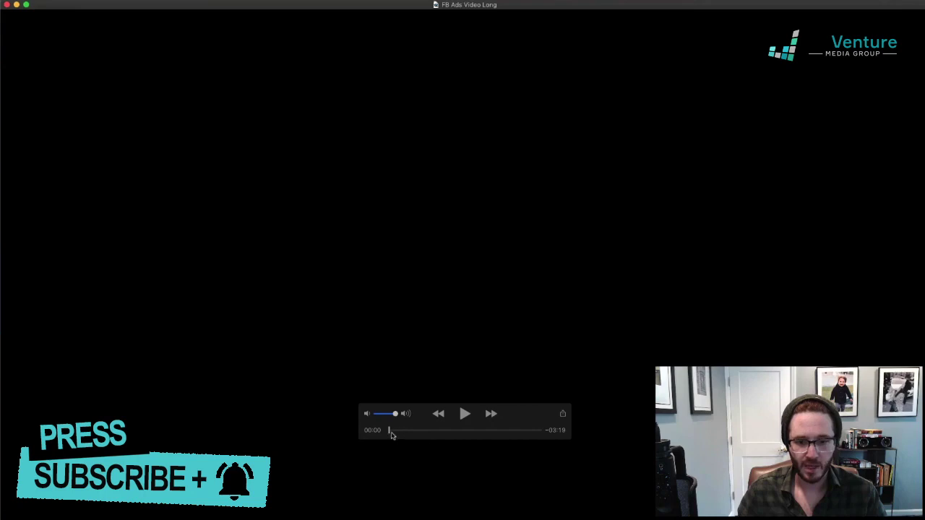
left_click_drag(391, 434, 537, 431)
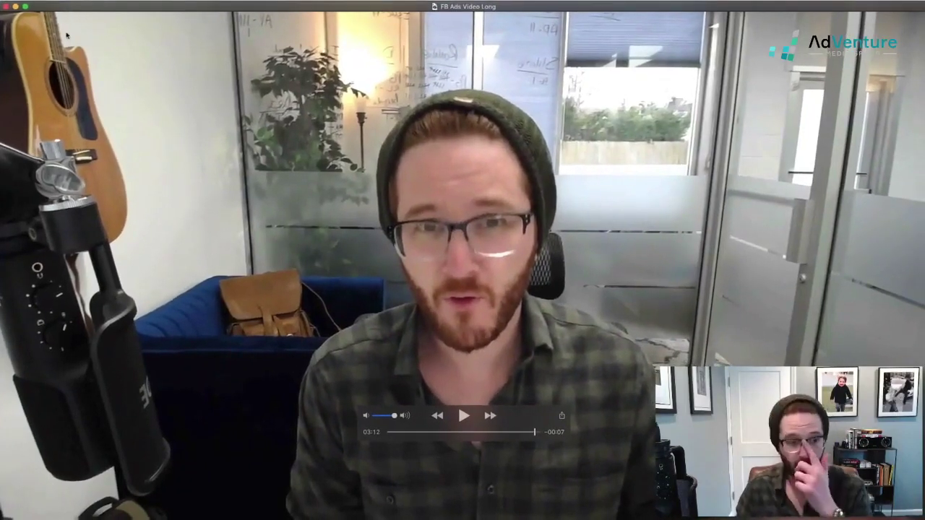
left_click(6, 8)
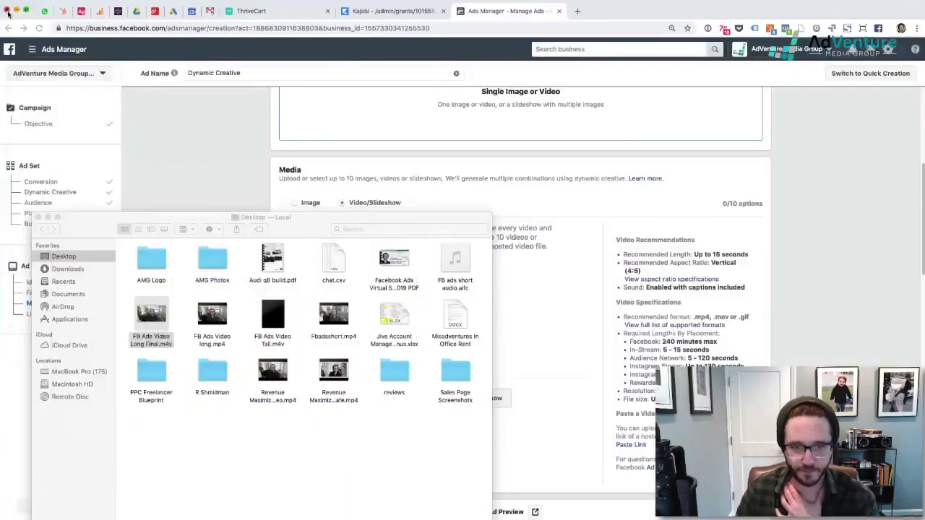
- Play FB Ads Video Tall.m4v from the Desktop folder, skip ahead to about 00:12, and close it
left_click(333, 337)
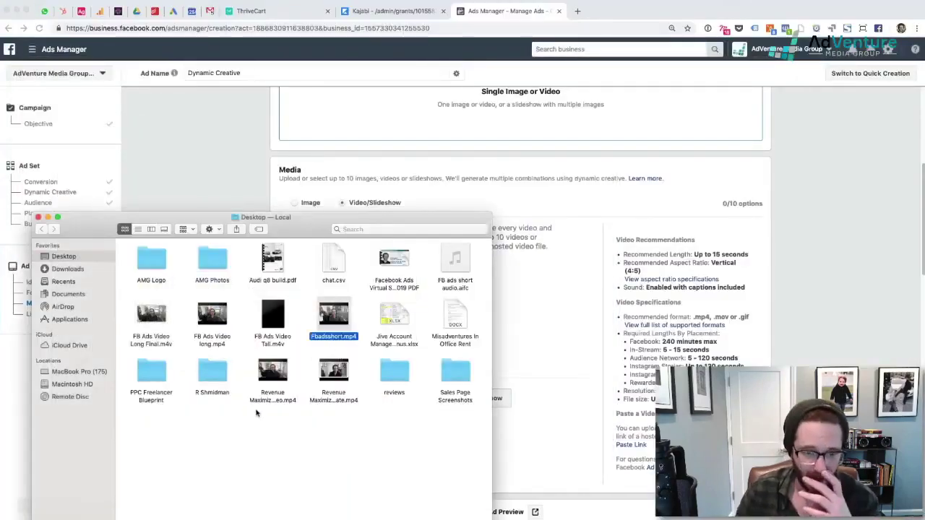
double_click(271, 334)
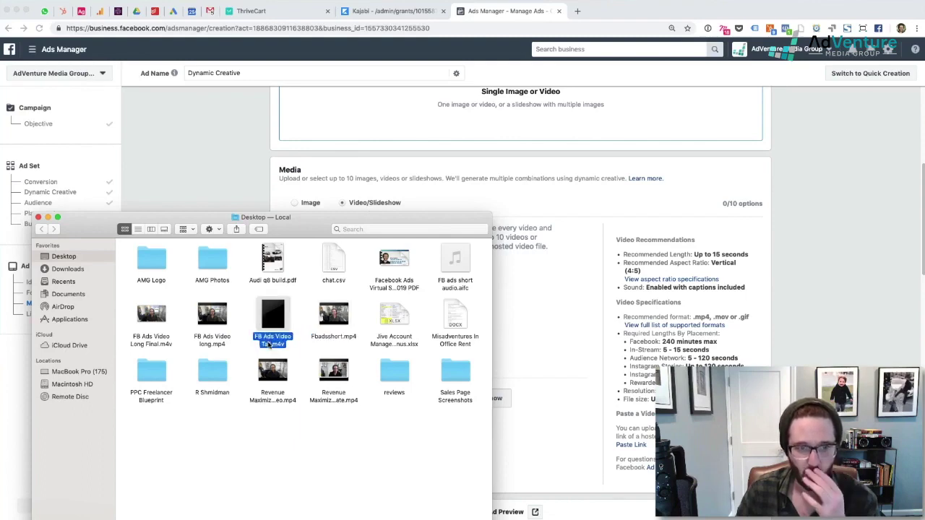
left_click_drag(184, 36, 551, 17)
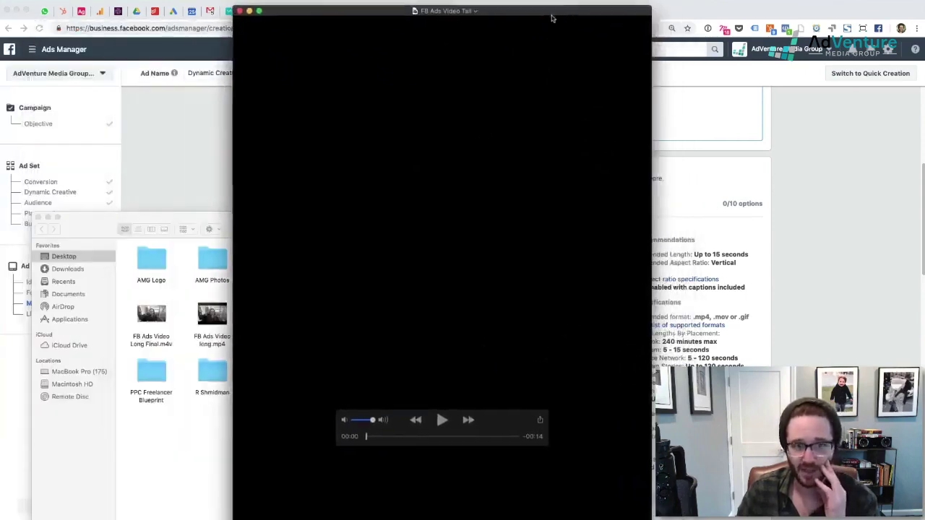
left_click(438, 419)
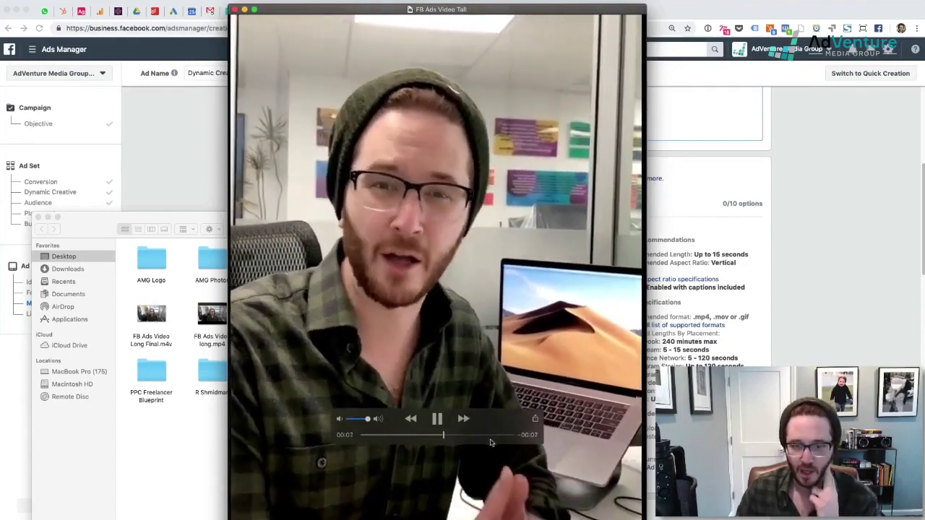
left_click(487, 436)
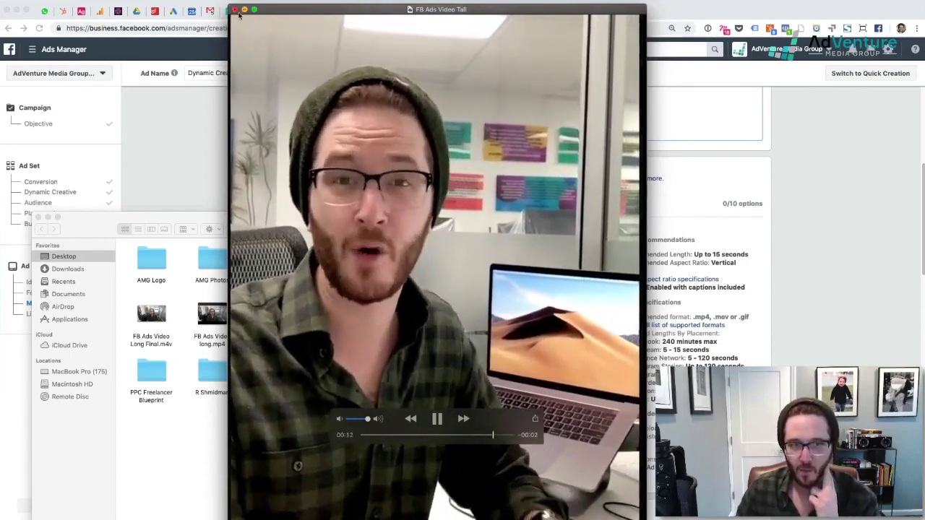
key("super+w")
- Preview Fbadsshort.mp4 from the Desktop folder, skipping ahead through the clip, and close it
double_click(312, 337)
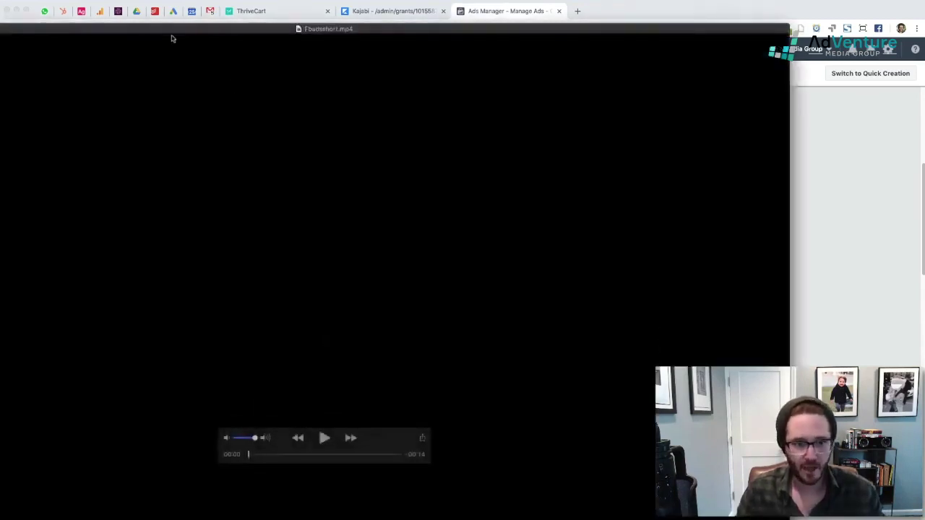
double_click(318, 29)
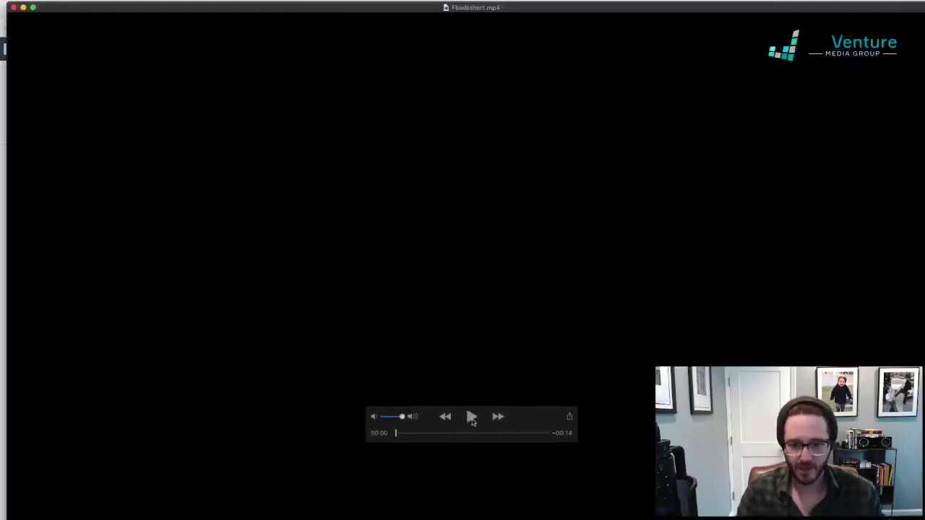
left_click(471, 417)
left_click(496, 434)
left_click_drag(496, 433, 521, 434)
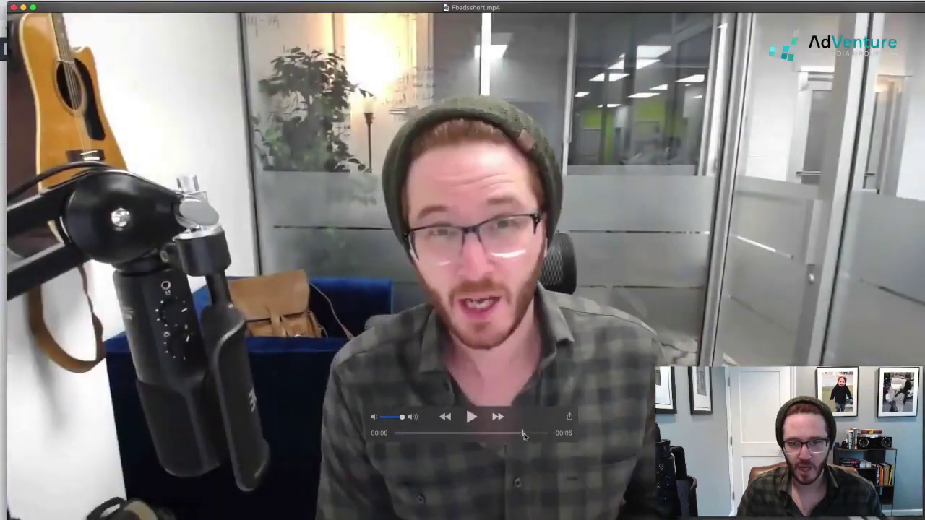
left_click(13, 7)
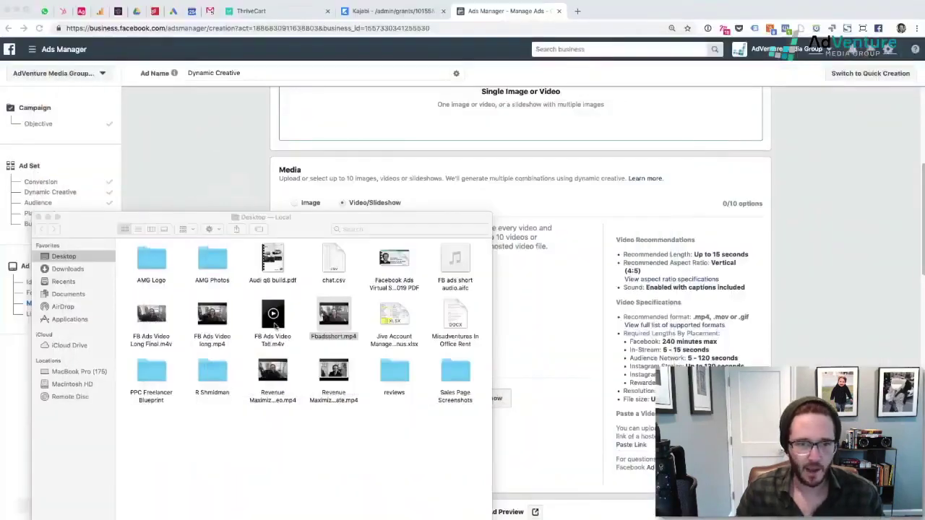
left_click_drag(177, 223, 310, 166)
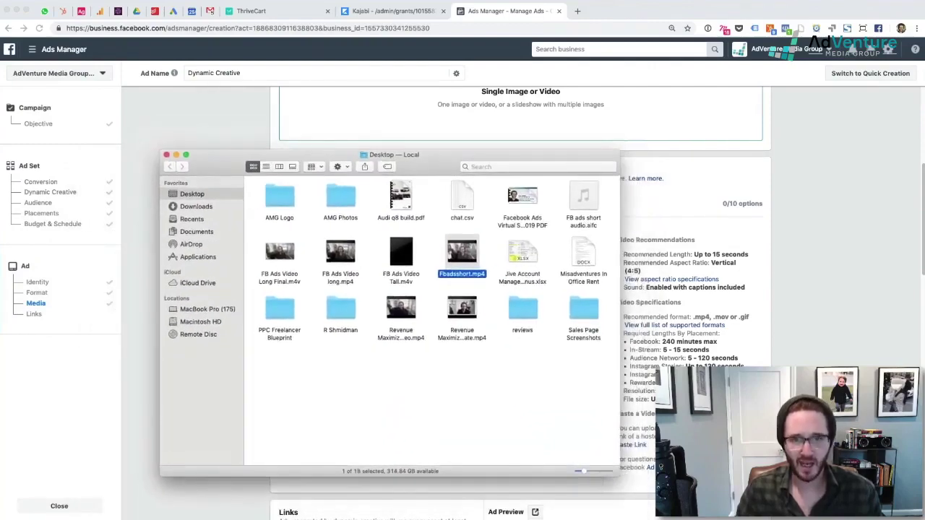
- Open rev.com in a new browser tab to view the videos submitted for captioning
left_click(577, 11)
type("rev.co")
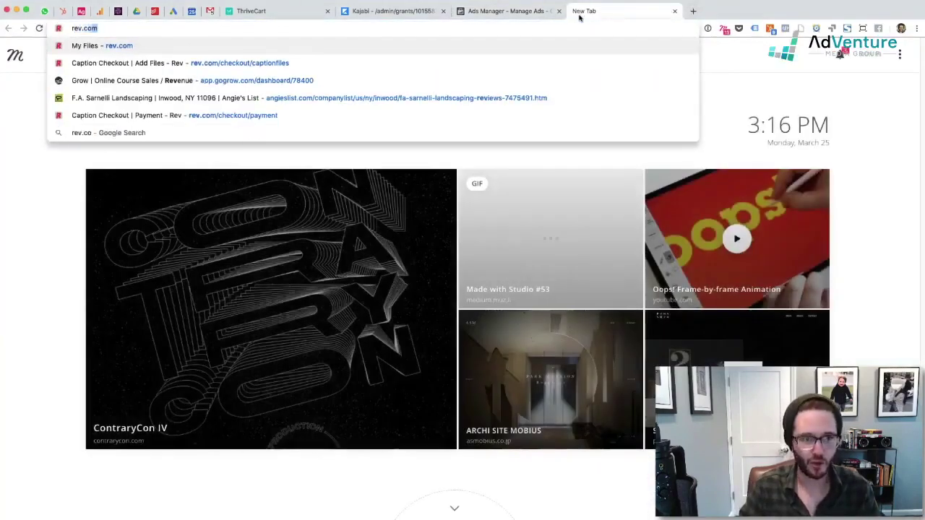
key("Return")
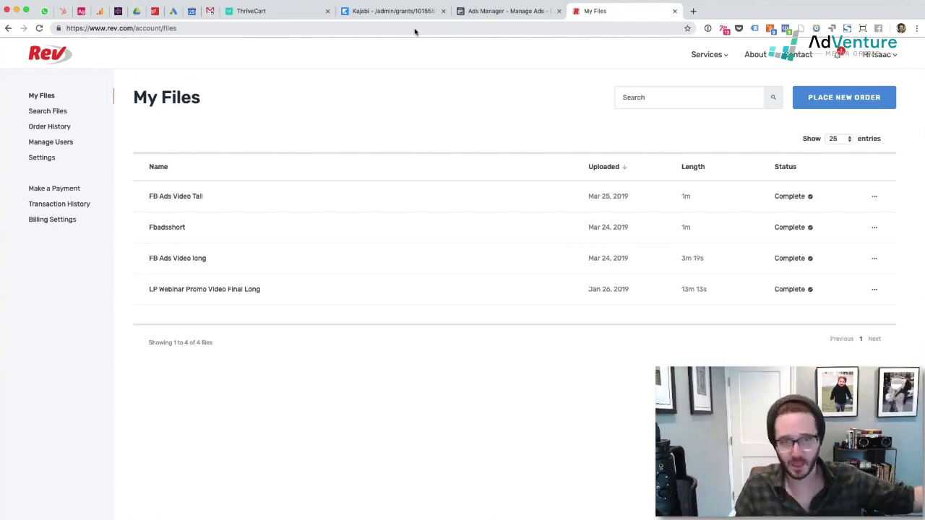
- Return to the Ads Manager tab and switch the ad's media type to Image
left_click(496, 19)
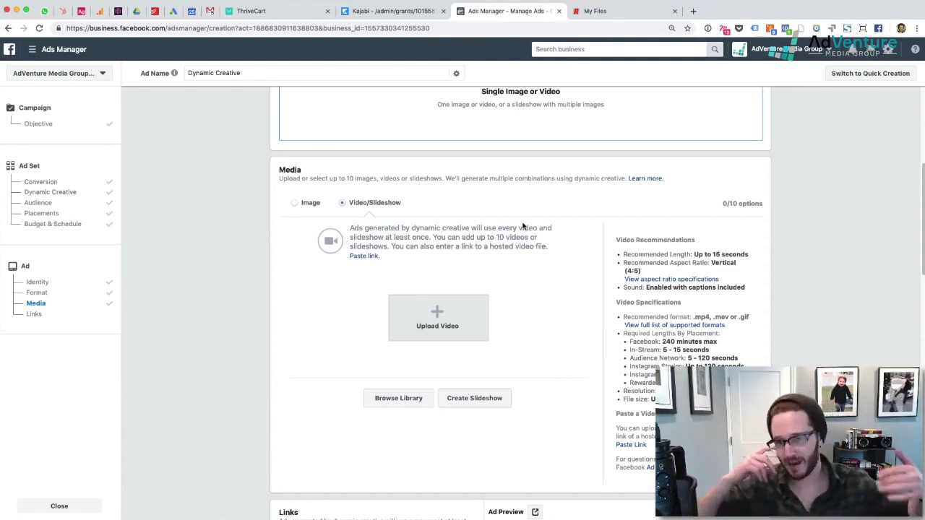
left_click(310, 202)
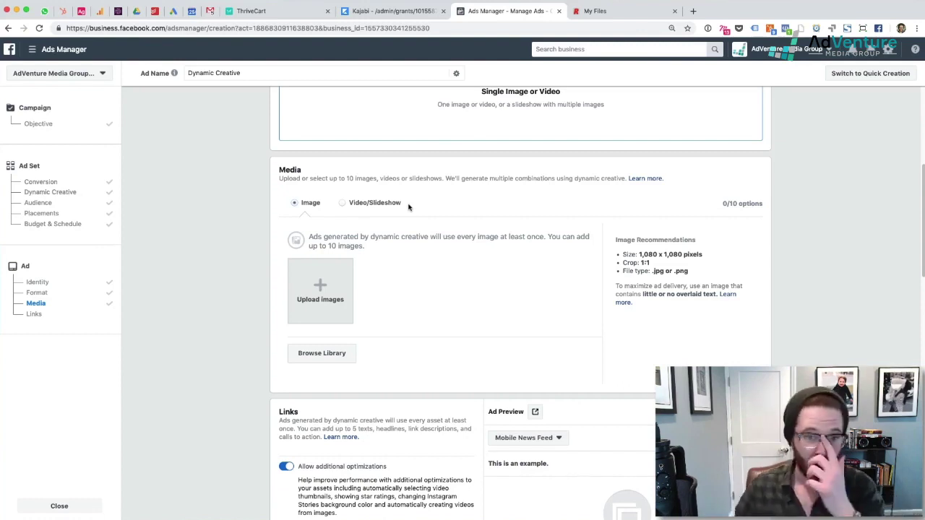
- Examine the images uploaded to the Dynamic Creative ad and its Video/Slideshow media
scroll(483, 154, "down", 1)
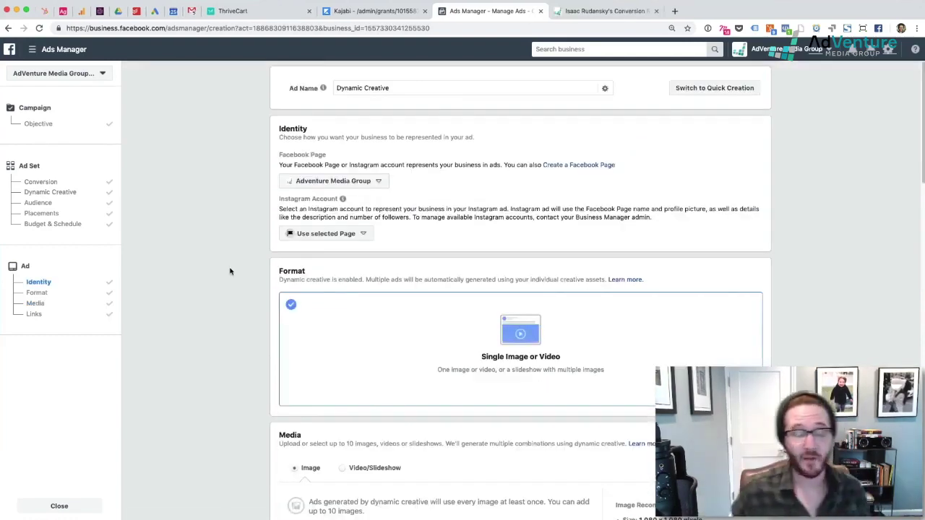
scroll(224, 297, "down", 3)
scroll(306, 347, "down", 2)
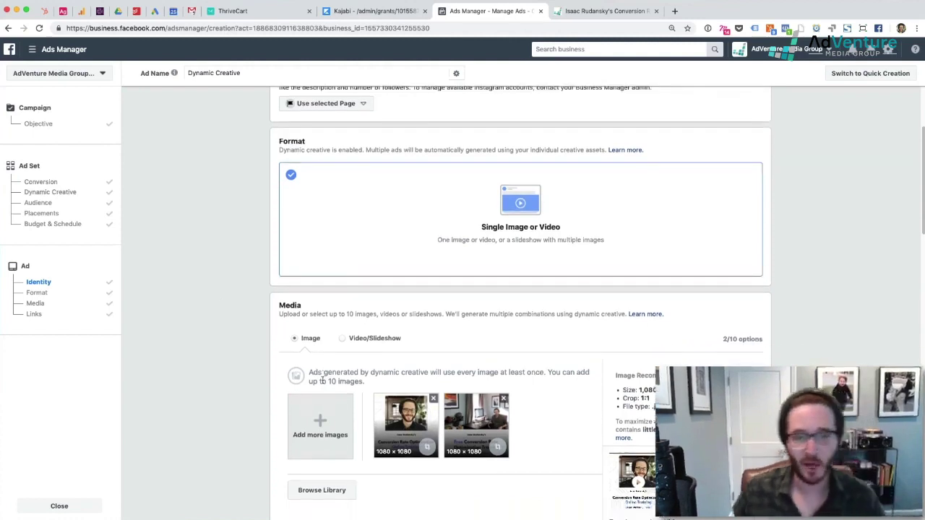
left_click(343, 313)
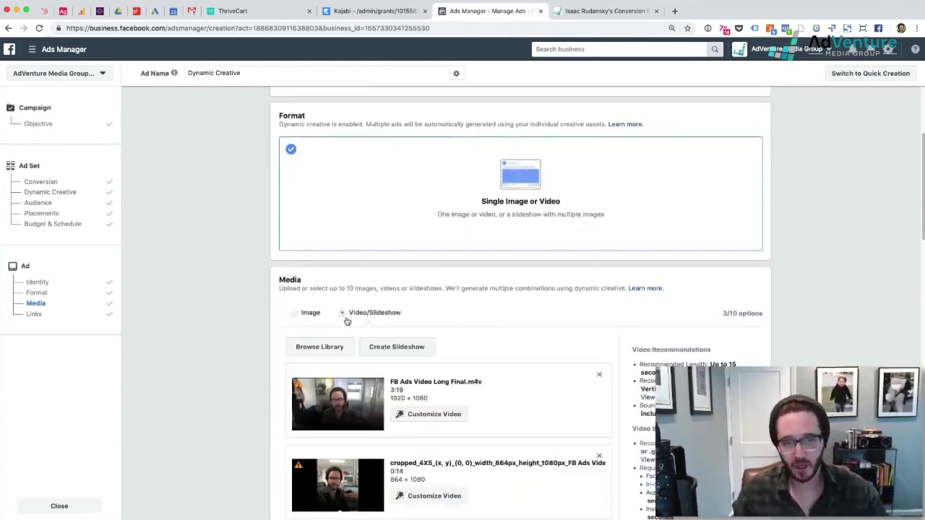
scroll(450, 358, "down", 2)
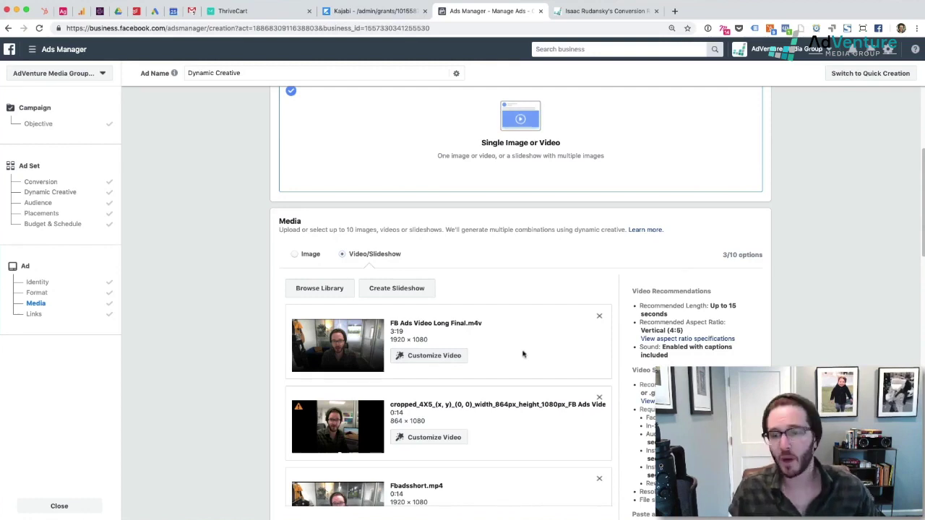
scroll(525, 350, "down", 1)
scroll(525, 342, "up", 1)
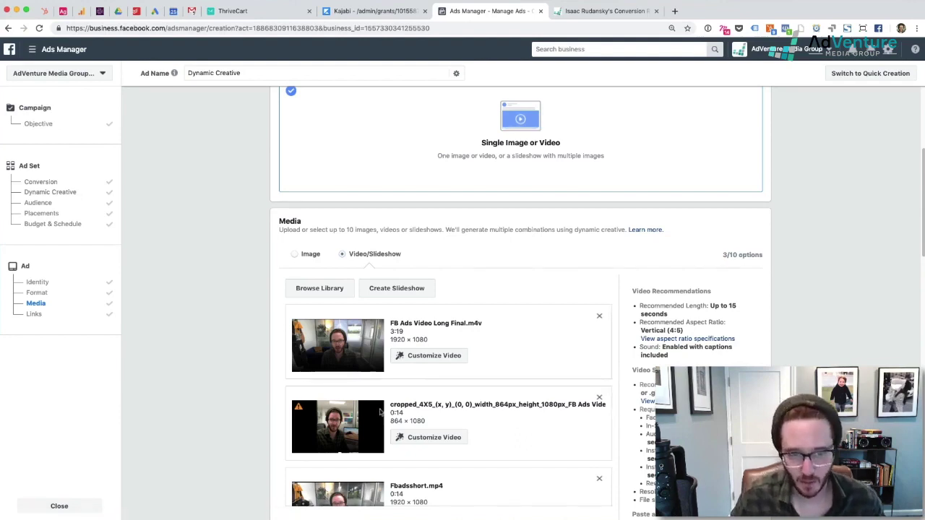
- Compare the ad's Image and Video/Slideshow media options, finishing on Image
left_click(295, 256)
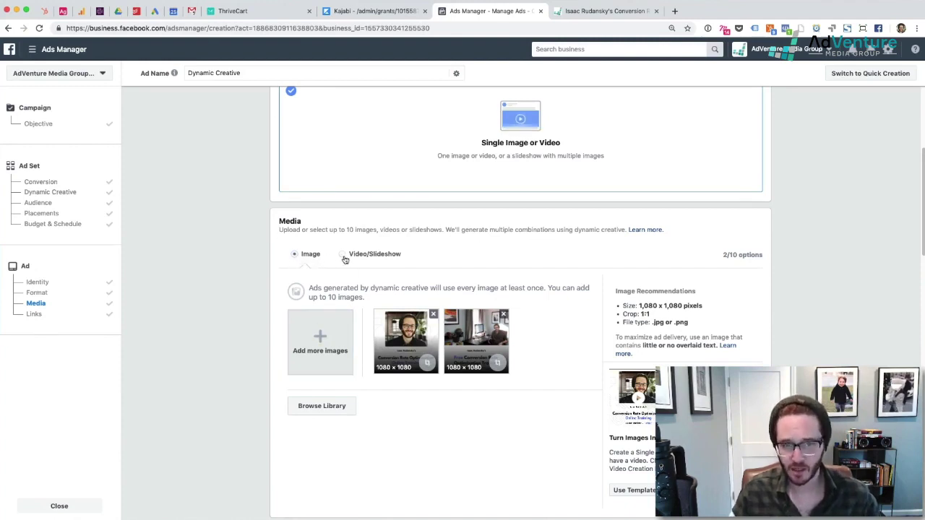
mouse_move(369, 255)
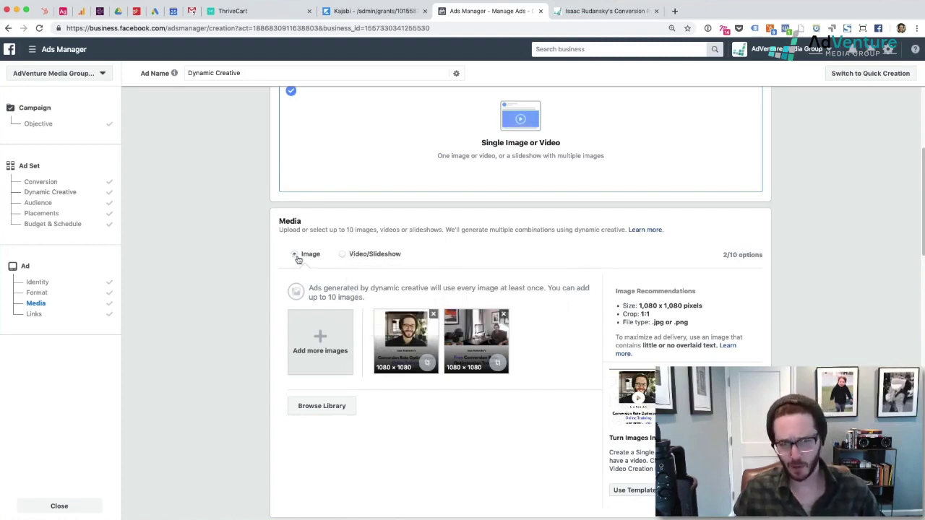
left_click(343, 255)
left_click(294, 255)
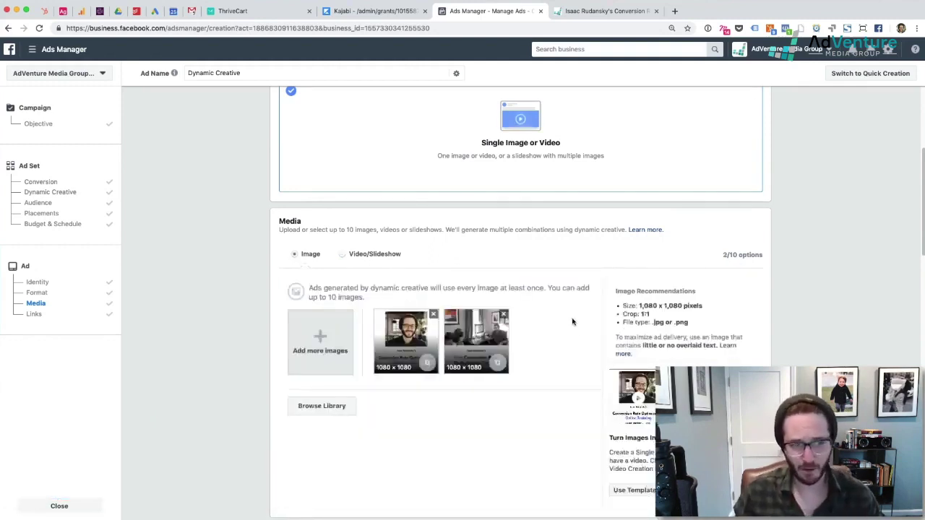
- Review the ad's links, preview and conversion tracking settings, and return to the ad name
scroll(573, 315, "down", 5)
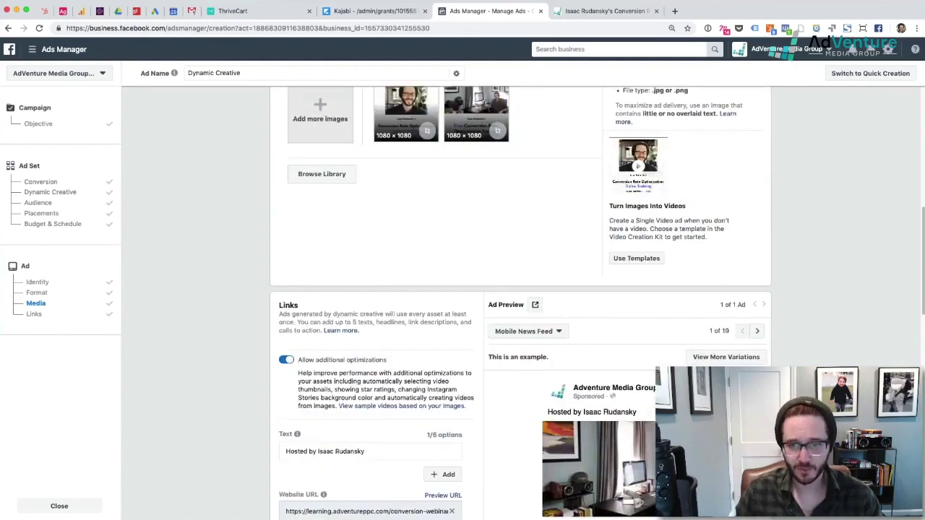
scroll(521, 303, "down", 15)
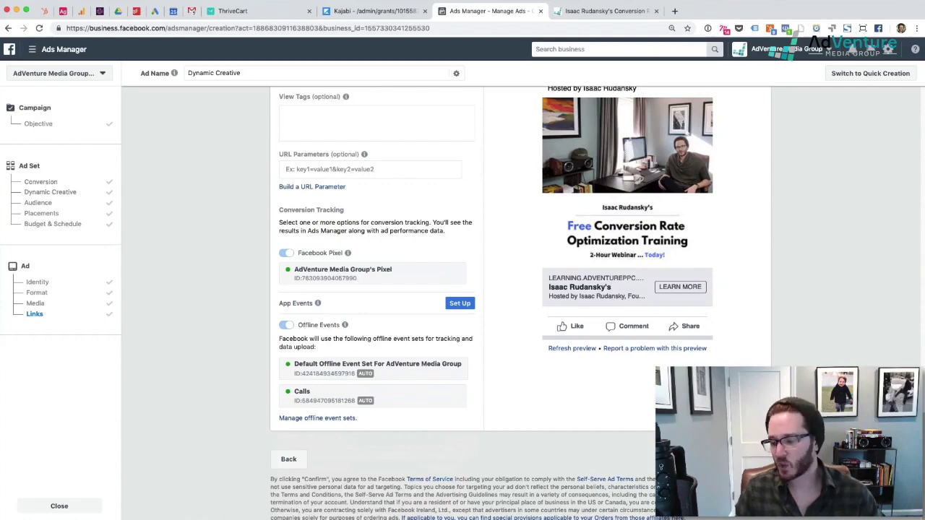
scroll(676, 334, "up", 15)
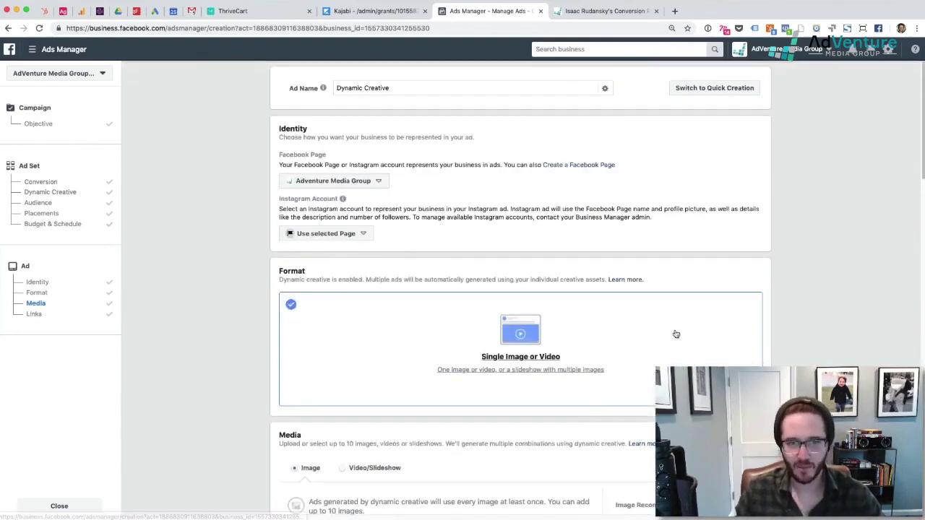
- Leave the Dynamic Creative ad through Quick Creation and start a new guided campaign with the Conversions objective
left_click(709, 97)
left_click(540, 239)
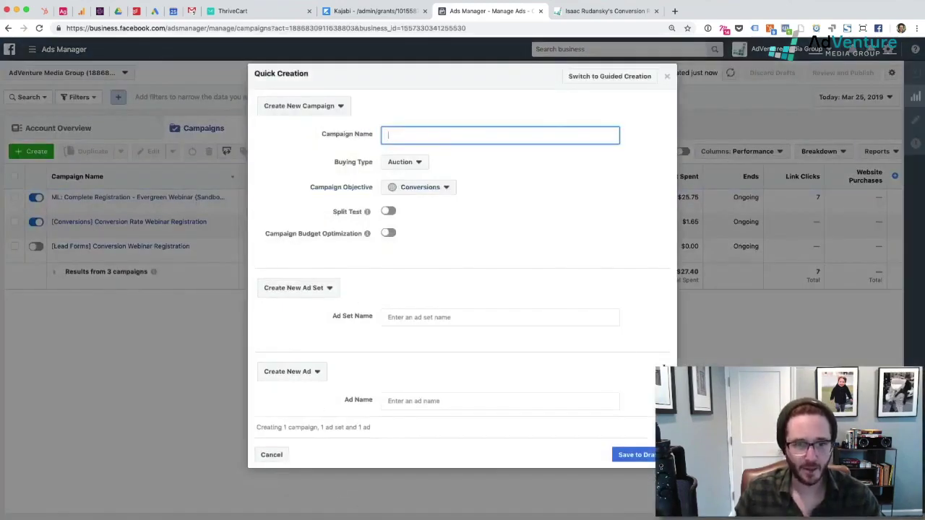
left_click(553, 285)
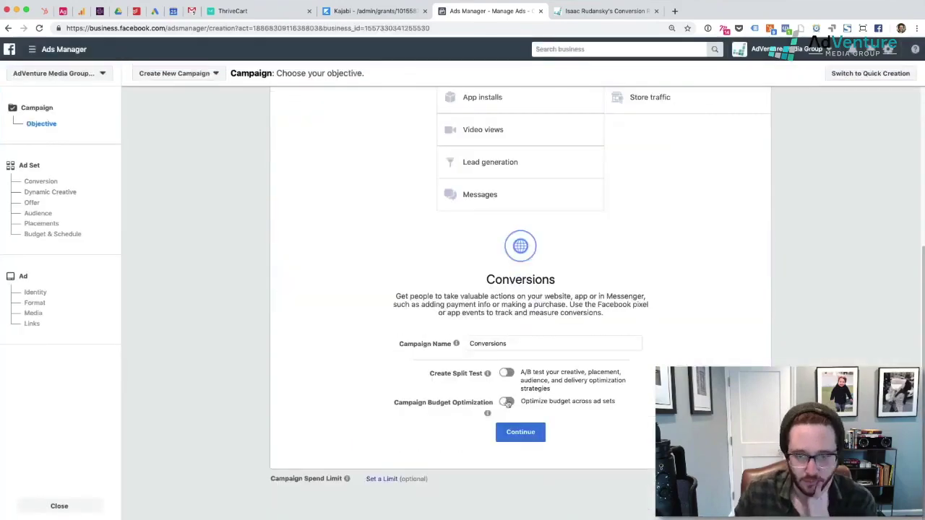
- Turn on Campaign Budget Optimization for the new Conversions campaign and continue to its ad set
left_click(506, 402)
left_click(550, 244)
type("- Conversion R")
left_click(518, 431)
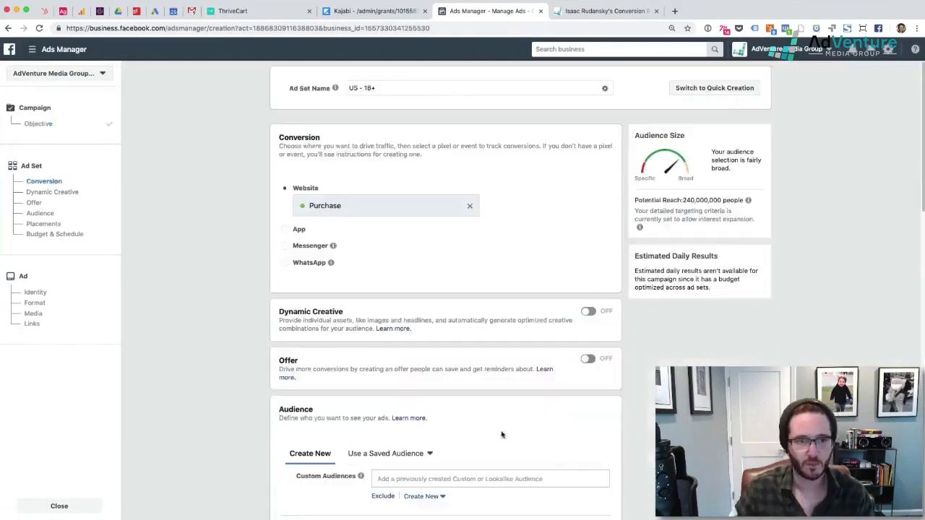
- Switch to Quick Creation, name the campaign "[Conversions] Conversion Rate Webinar Funnel" and set its daily budget to $2,500
left_click(745, 89)
type("[Conversions] Co")
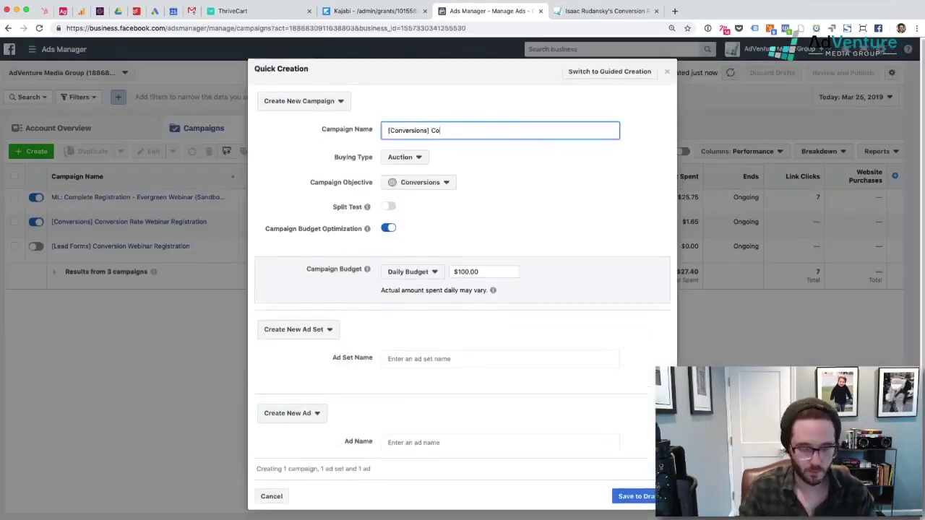
type("nversion Rate Webinar Funnel")
key("Tab")
type("2500")
- Name the ad set "Lookalike Audiences Live Webinar" and the new ad "Dynamic Creative", and save the campaign to draft
left_click(436, 359)
type("Lookalike Auf")
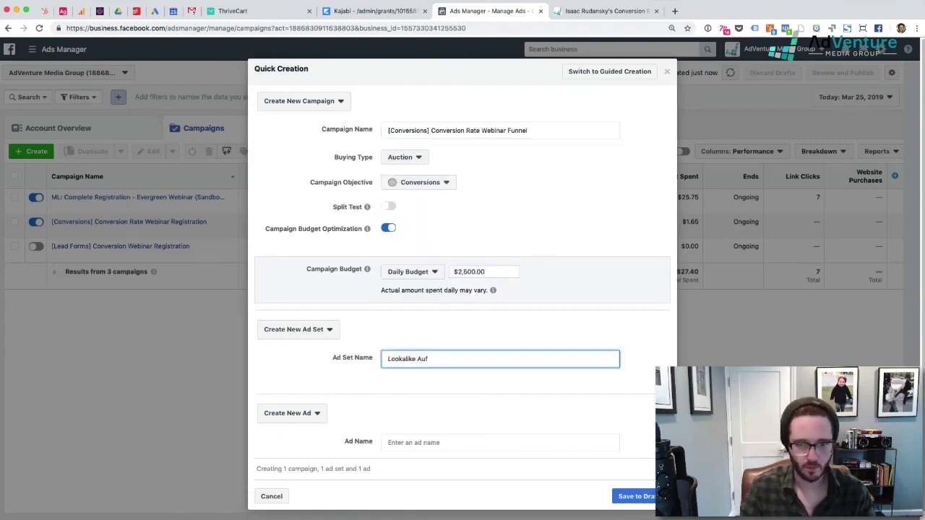
key("BackSpace")
type("diences Live Webinar")
left_click(292, 412)
left_click(500, 442)
type("Dynamic Creative")
left_click(633, 496)
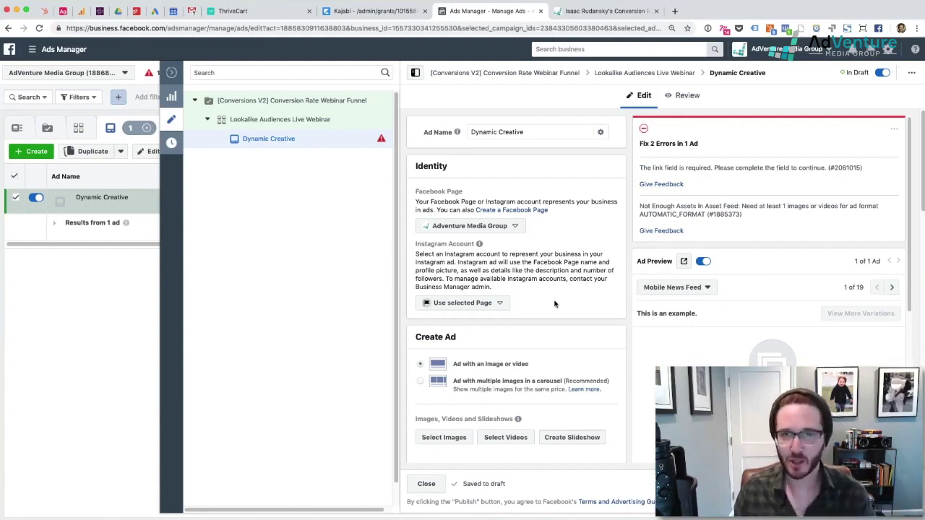
- Review the draft ad's identity and format settings and its list of images and videos
scroll(553, 300, "down", 3)
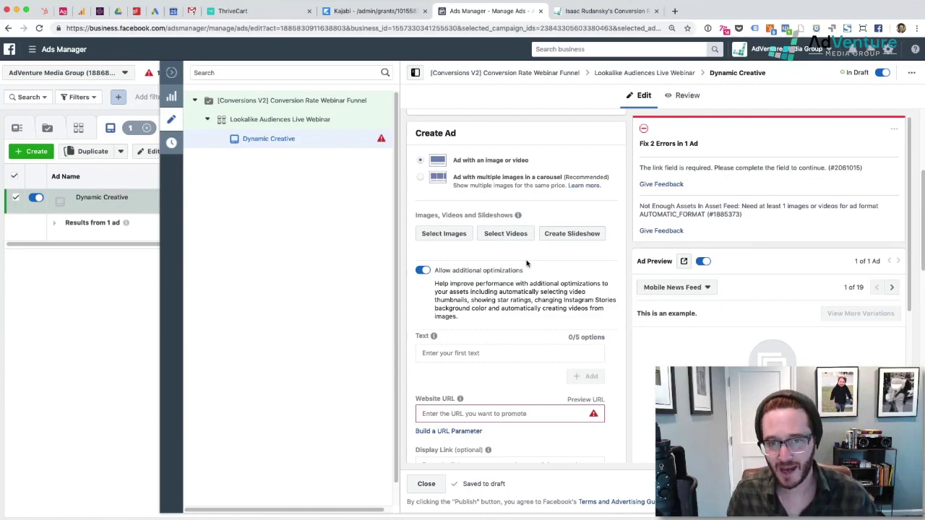
scroll(528, 267, "up", 3)
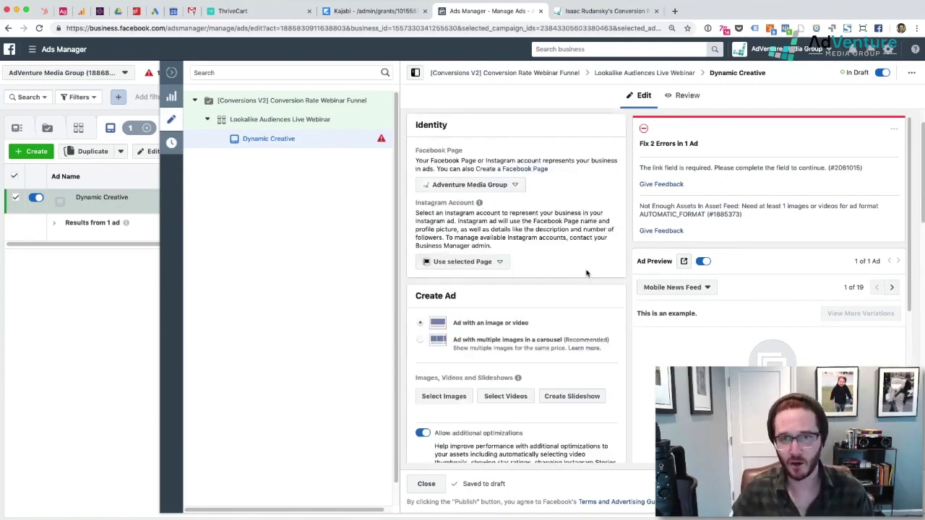
scroll(596, 250, "down", 2)
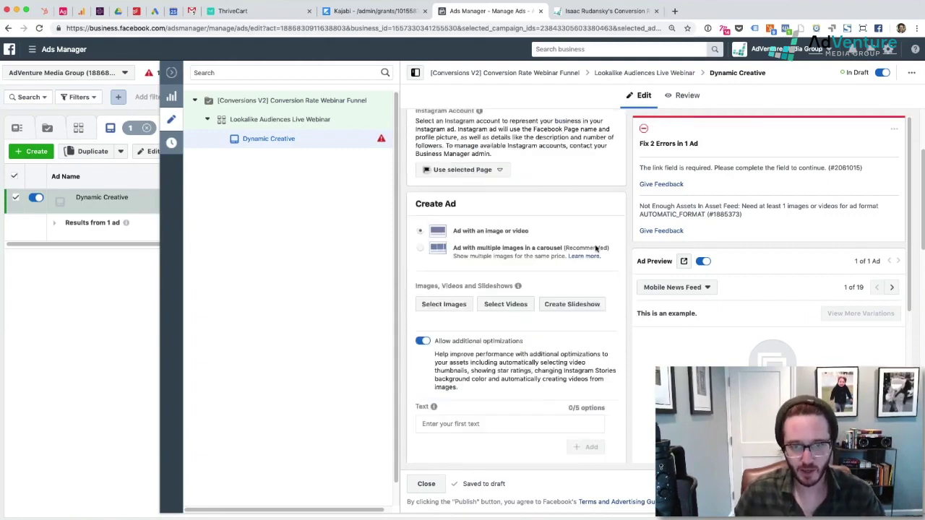
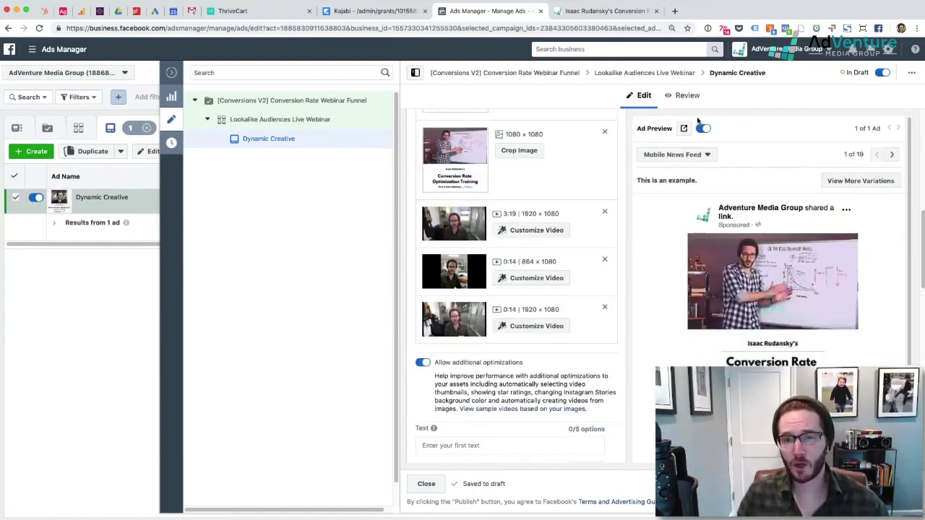
scroll(609, 230, "up", 3)
scroll(614, 267, "down", 1)
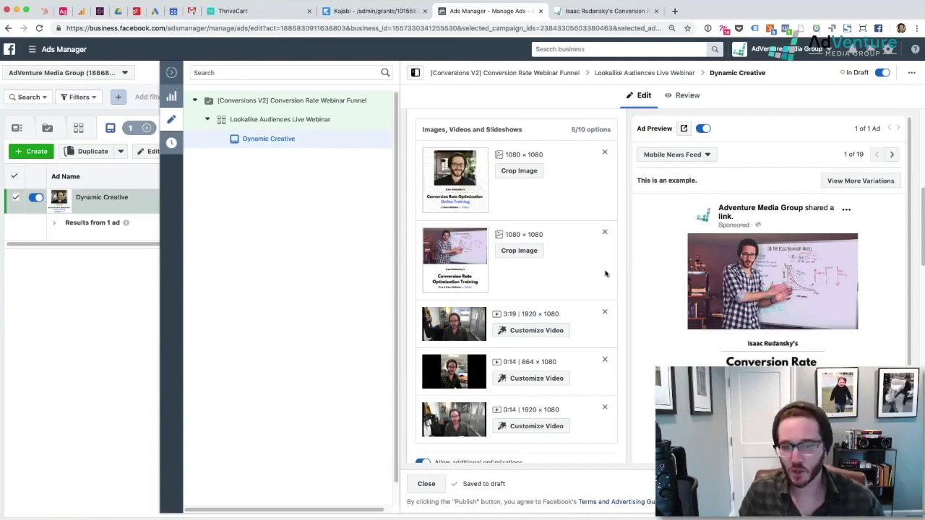
scroll(593, 275, "down", 1)
scroll(588, 279, "down", 1)
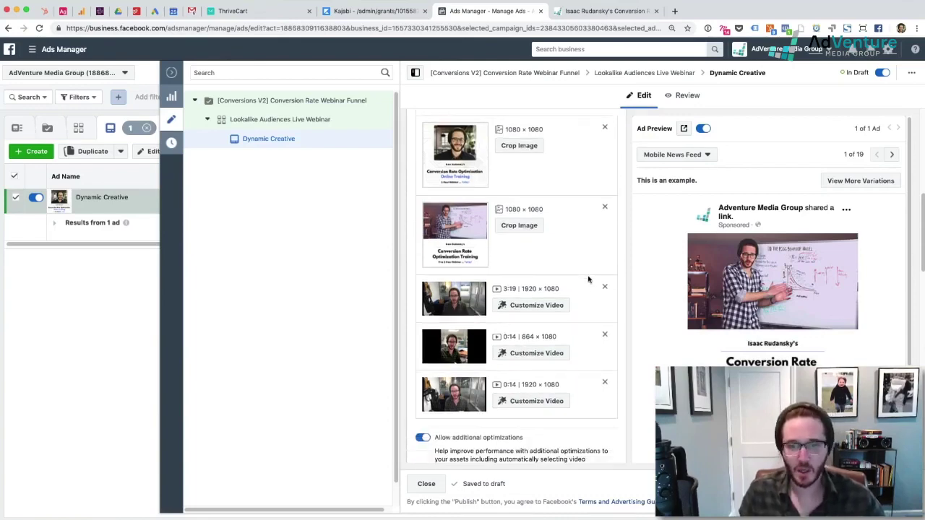
- Open the 864 × 1080 video for customization and choose to upload your own captions
left_click(529, 364)
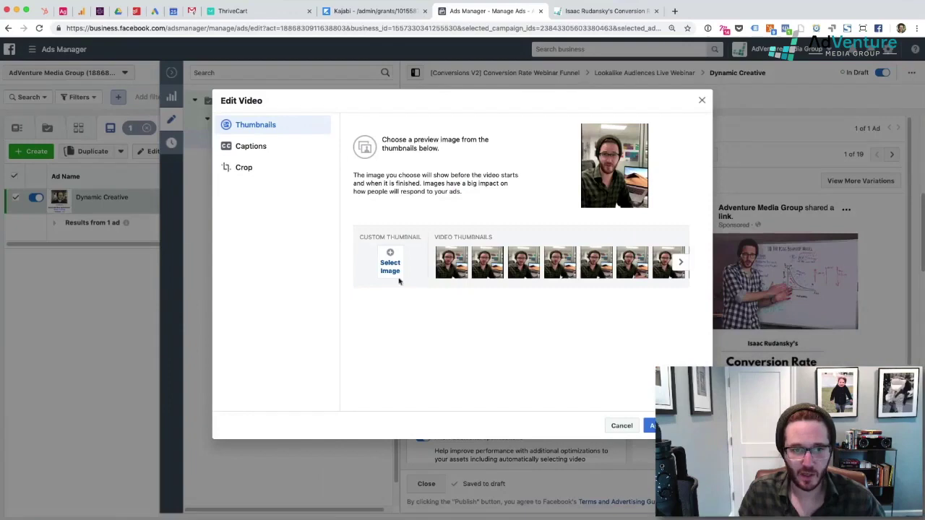
left_click(268, 151)
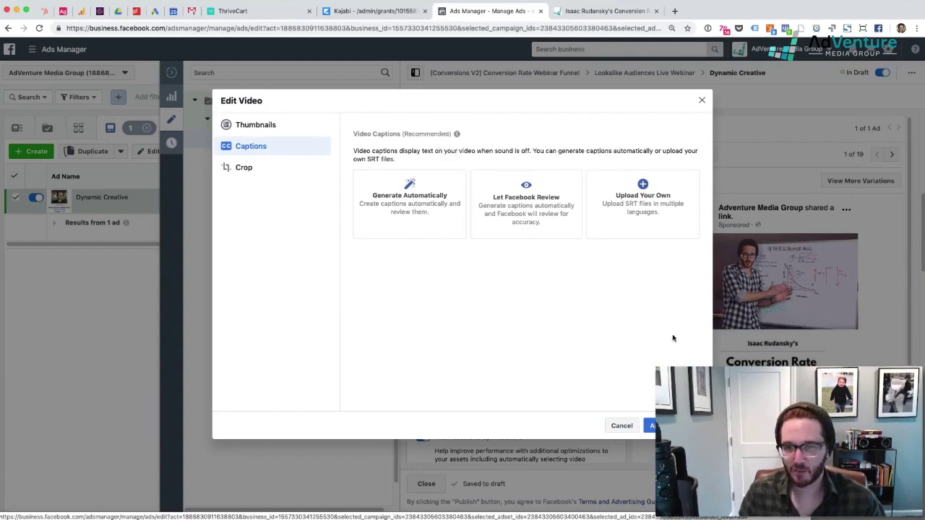
left_click(656, 210)
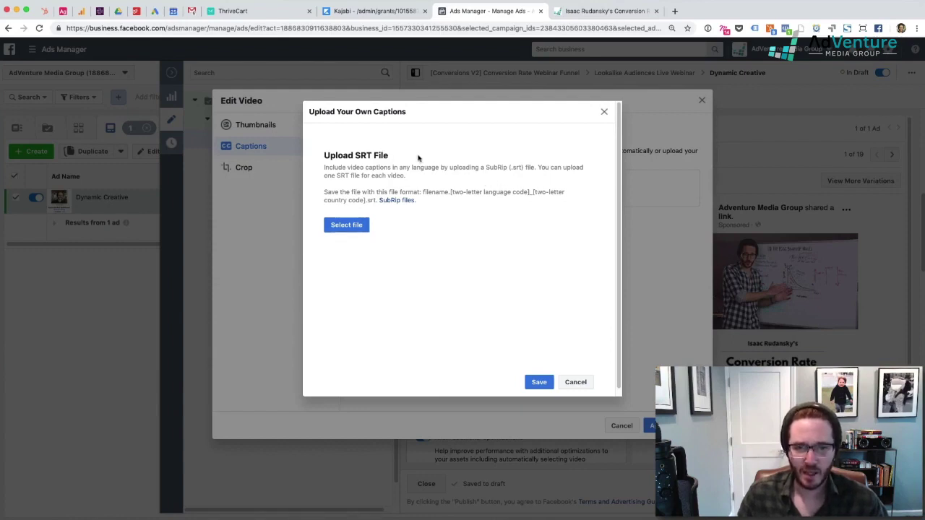
- Try to upload "FB Ads Video Tall.srt" from the Downloads folder as the video's caption file
left_click(361, 228)
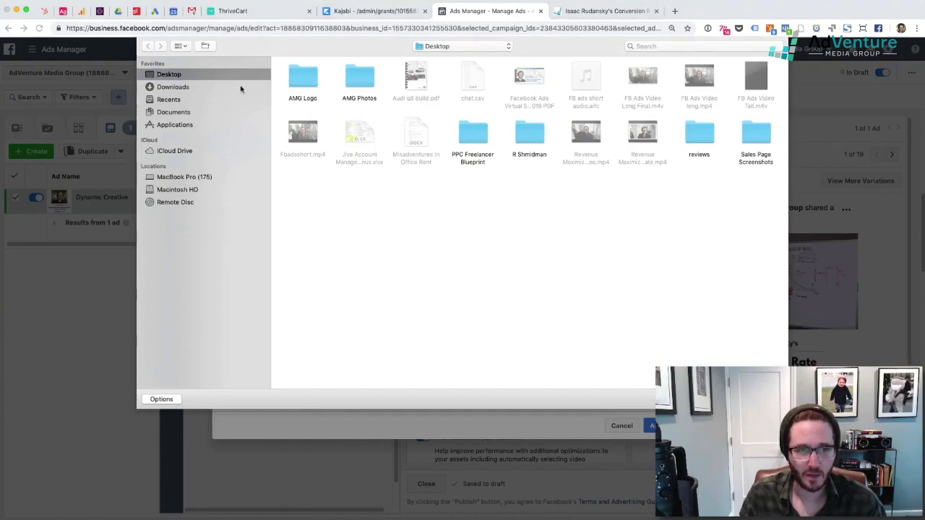
left_click(239, 87)
left_click(179, 45)
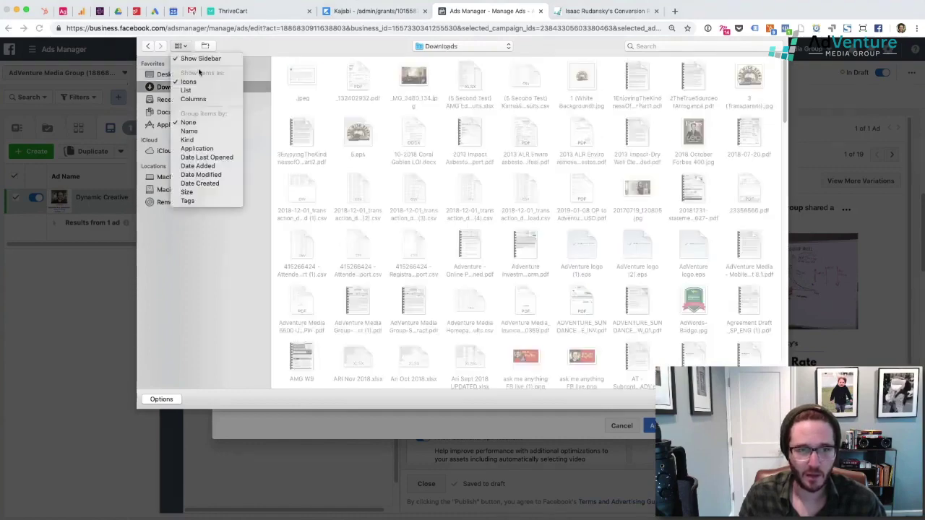
left_click(196, 93)
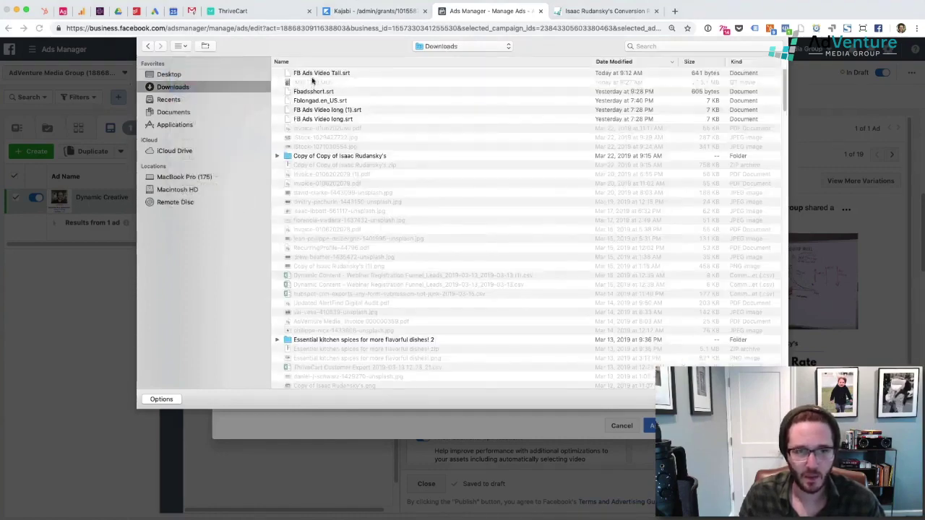
left_click(314, 73)
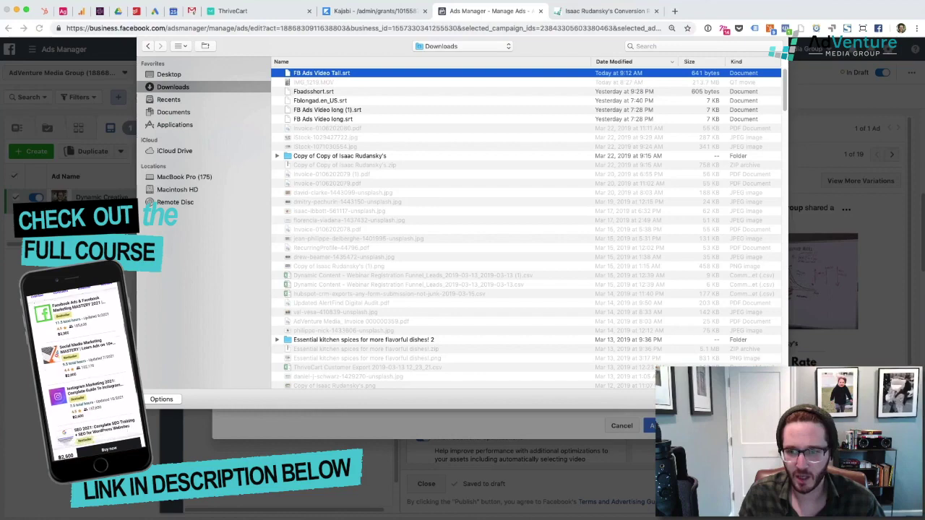
key("Return")
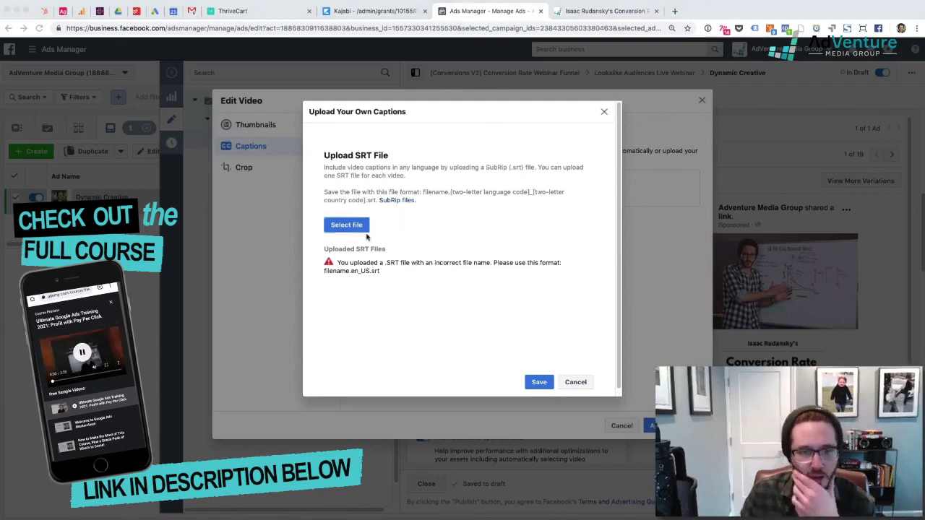
- Save the video's captions with English (US) as the backup language and apply the video edits
left_click(357, 311)
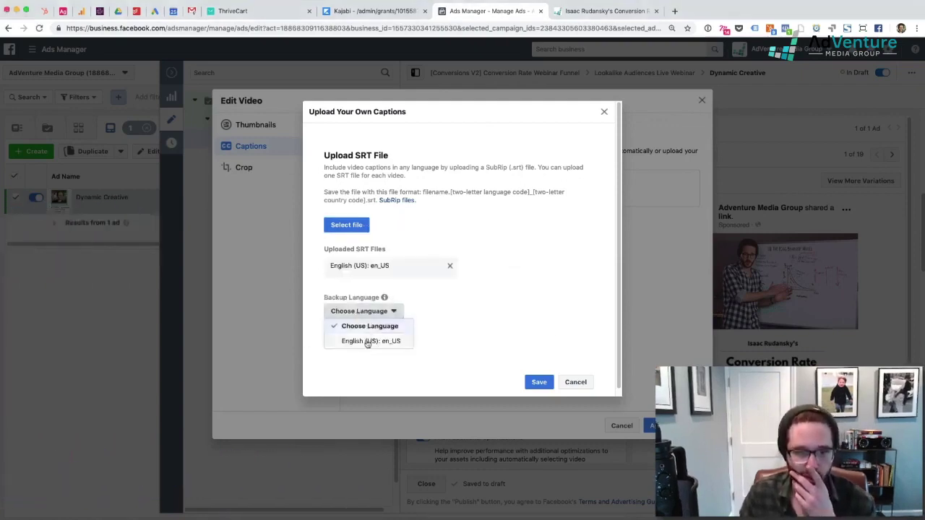
left_click(369, 340)
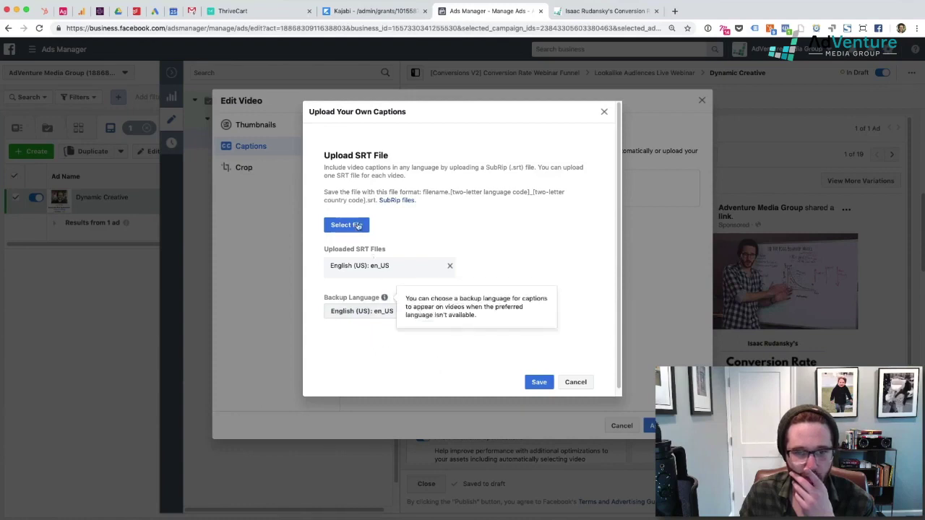
left_click(538, 383)
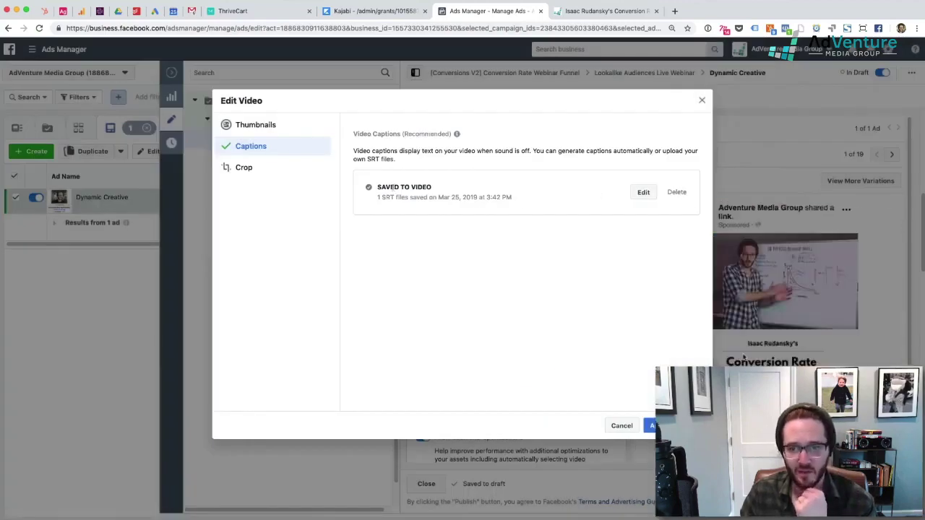
left_click(650, 426)
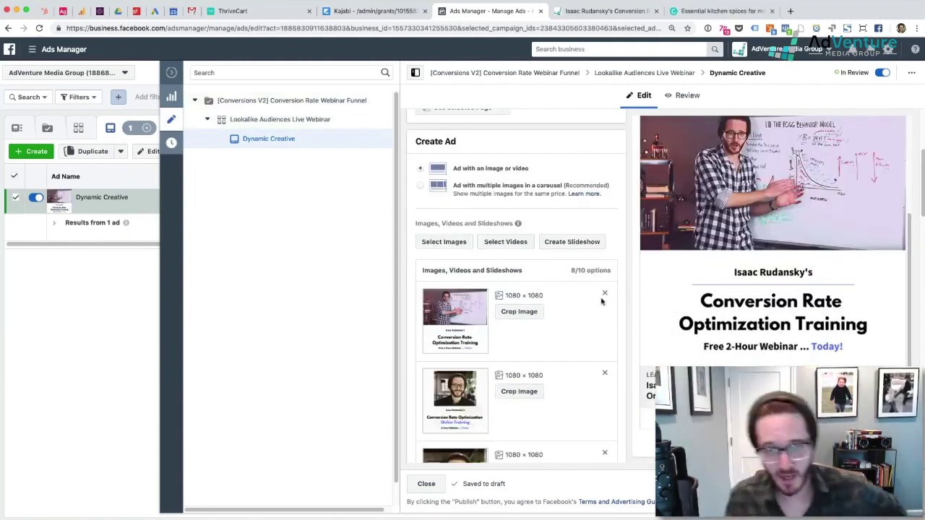
- Examine all images and videos in the Dynamic Creative ad's media list
scroll(600, 300, "down", 1)
scroll(598, 301, "down", 5)
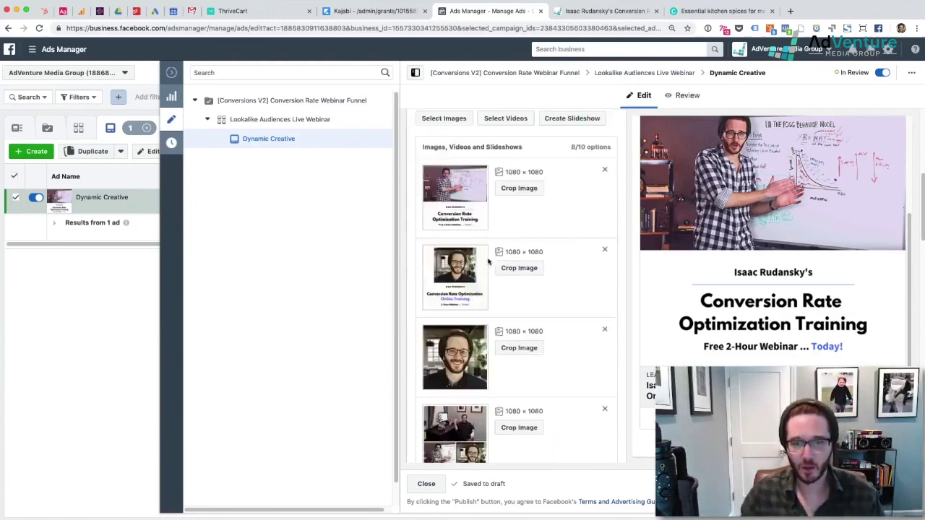
scroll(549, 305, "down", 6)
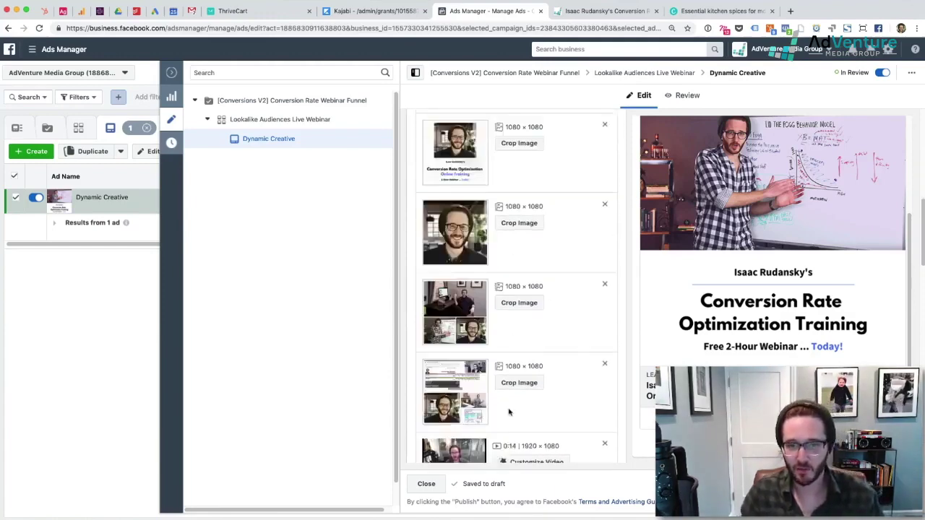
scroll(586, 331, "down", 4)
scroll(590, 327, "down", 2)
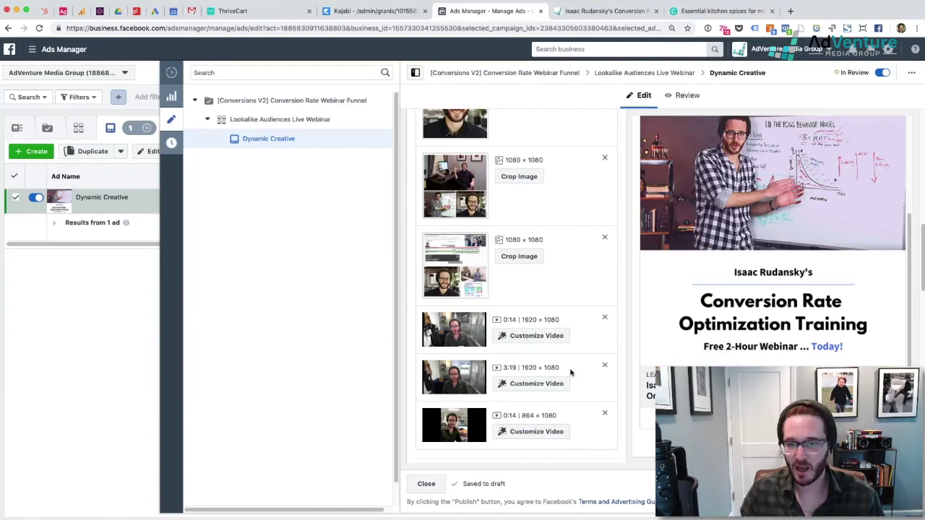
scroll(576, 334, "up", 15)
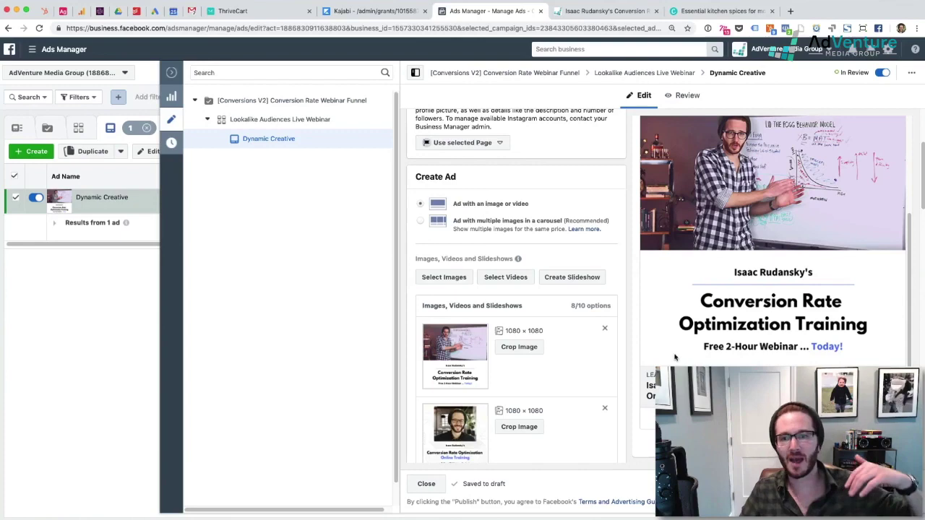
scroll(681, 357, "up", 3)
scroll(645, 311, "down", 10)
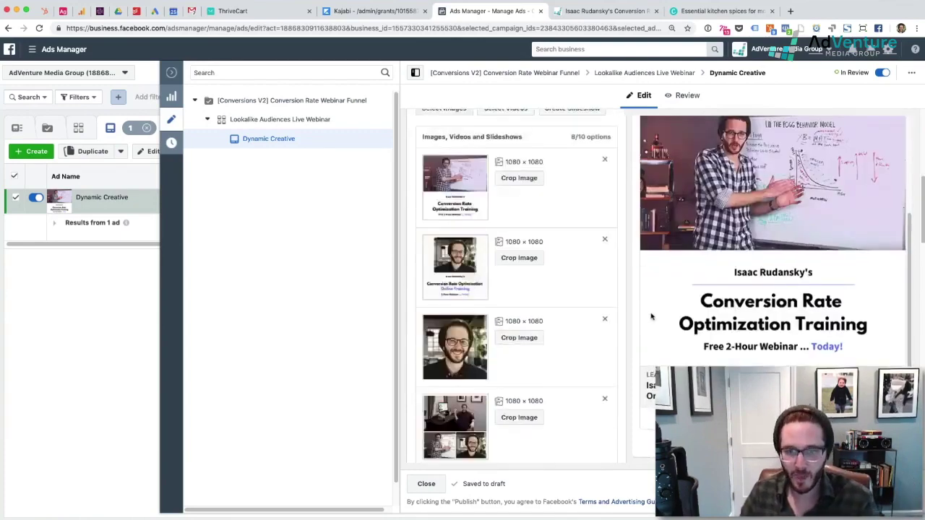
- Switch to the Facebook Ad Copy document in Google Docs and browse the People and Emotions emoji among the special characters
left_click(489, 242)
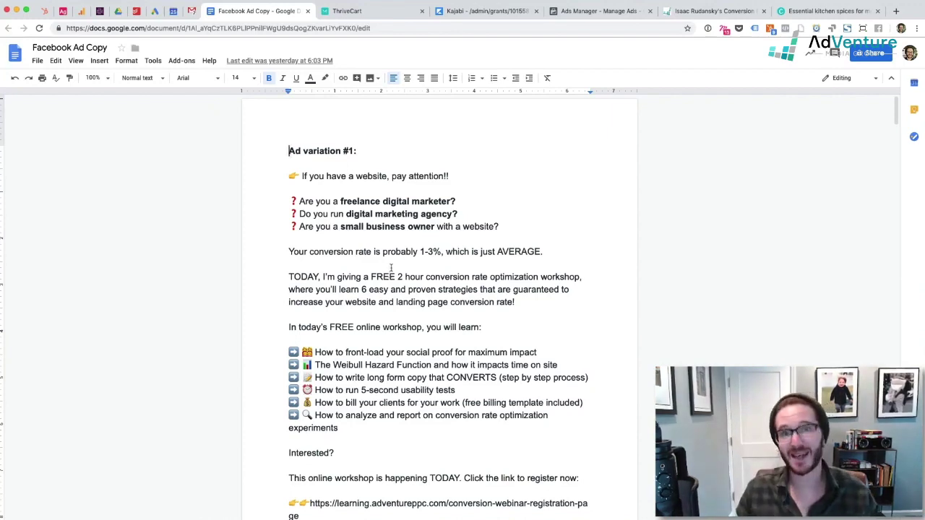
left_click_drag(288, 173, 551, 415)
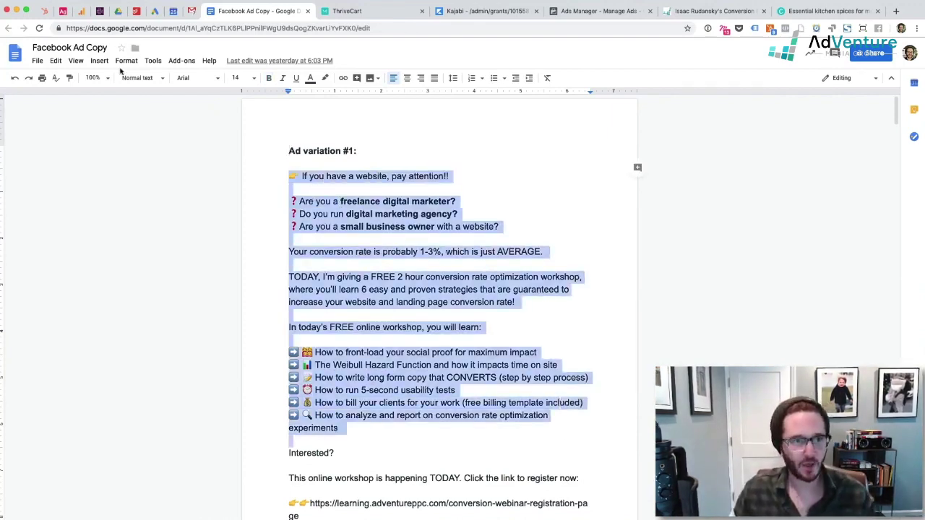
left_click(98, 62)
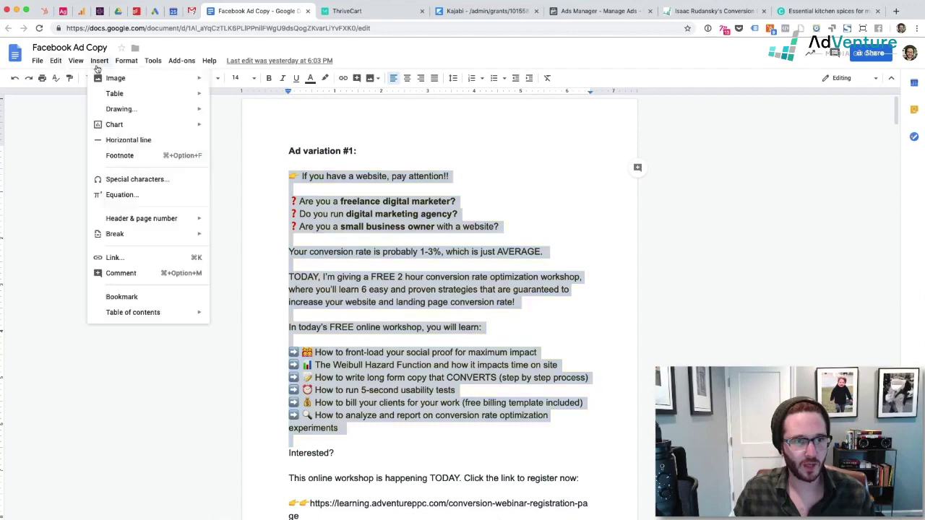
left_click(145, 181)
left_click_drag(454, 361, 306, 137)
left_click(202, 128)
left_click(208, 126)
left_click(254, 127)
left_click(130, 189)
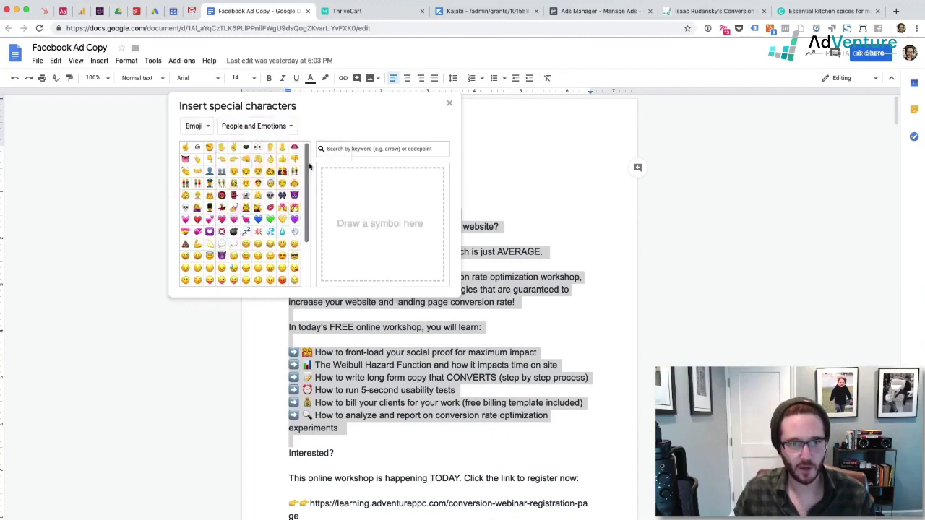
left_click_drag(310, 164, 317, 137)
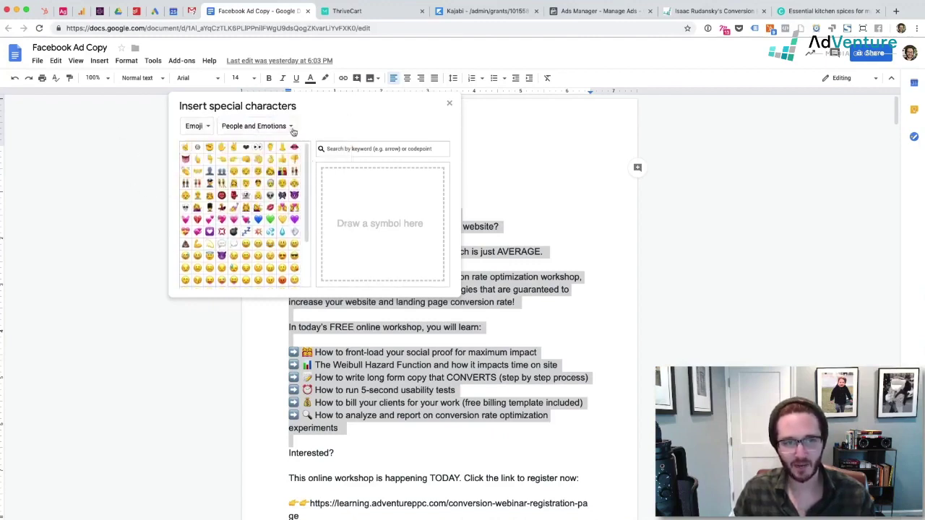
left_click(449, 103)
left_click(328, 18)
left_click(286, 11)
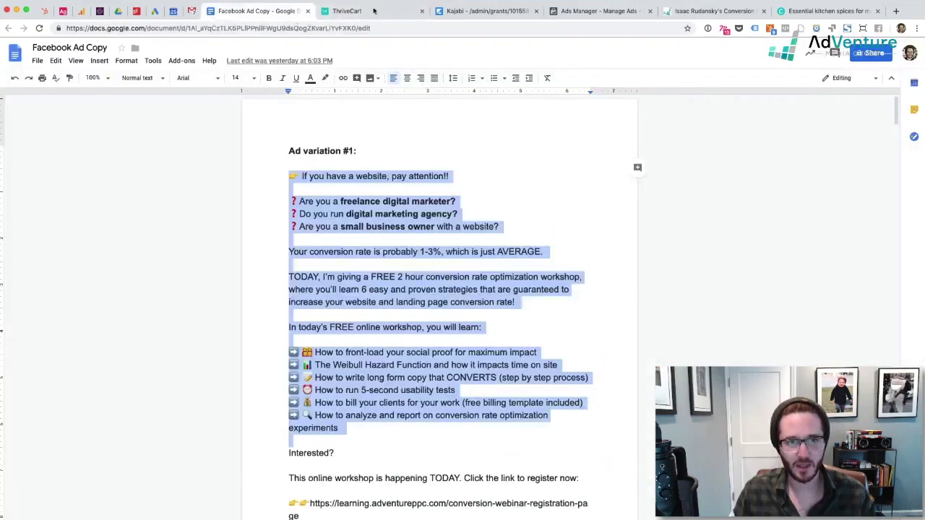
- Check the ad's text field in Ads Manager, and copy the full Ad variation #1 text from the Facebook Ad Copy document
left_click(571, 11)
mouse_move(434, 226)
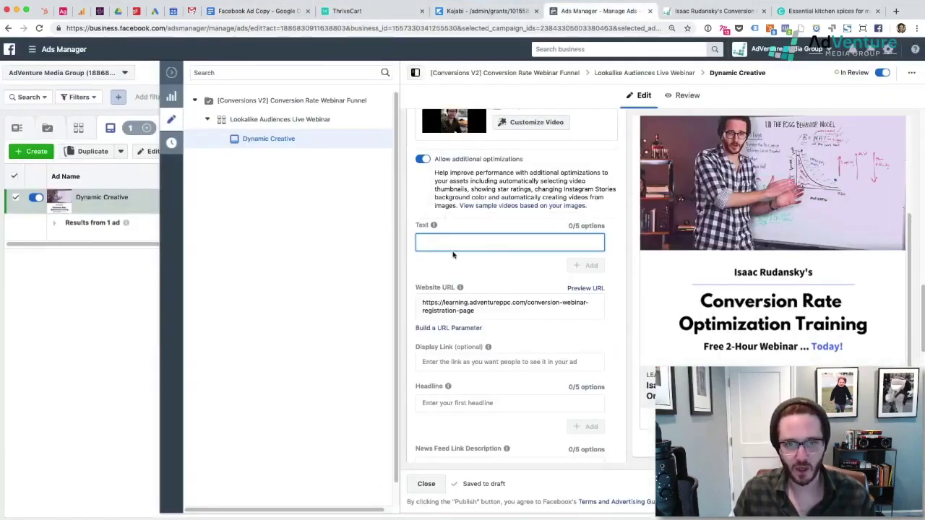
left_click(244, 14)
left_click(258, 196)
scroll(426, 240, "down", 3)
left_click_drag(289, 186, 440, 329)
scroll(425, 240, "down", 5)
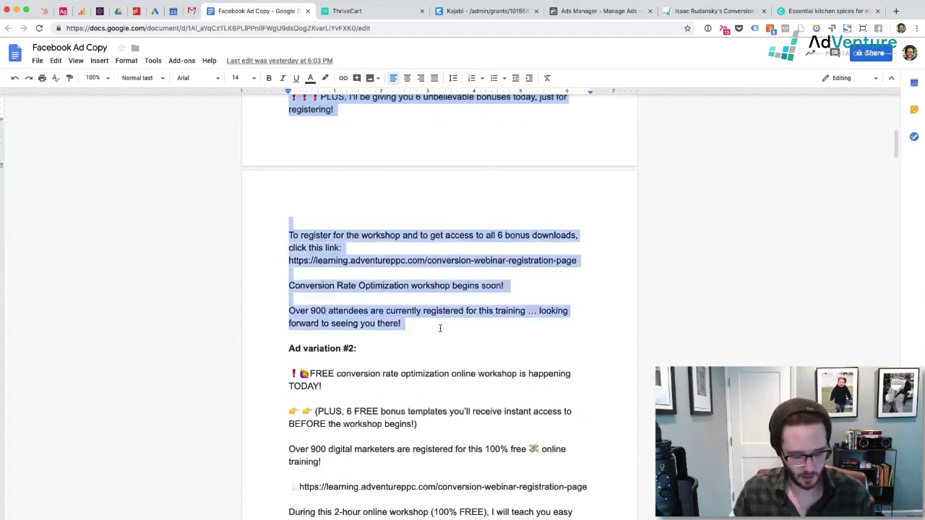
- Move the Ads Manager tab beside the ad copy document and paste the Ad variation #1 copy as the ad's first text option
left_click_drag(605, 11, 400, 37)
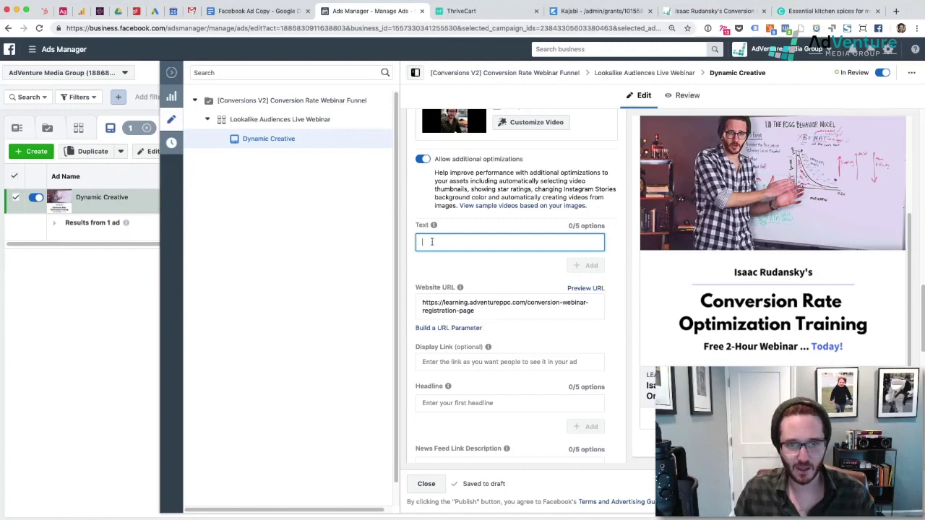
key("super+v")
scroll(480, 243, "up", 5)
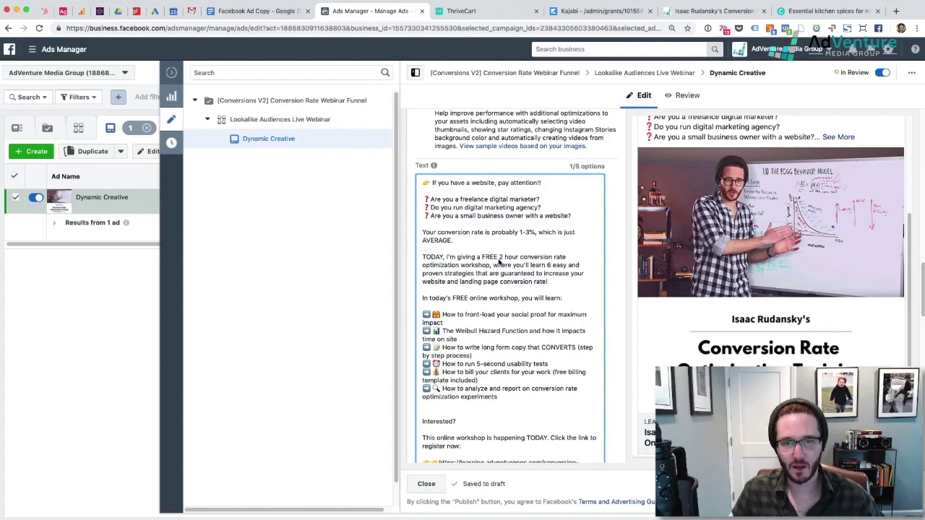
- Copy the registration link line with its pointing-hand emojis and paste it as its own paragraph below the sentence ending in "AVERAGE."
scroll(511, 333, "down", 3)
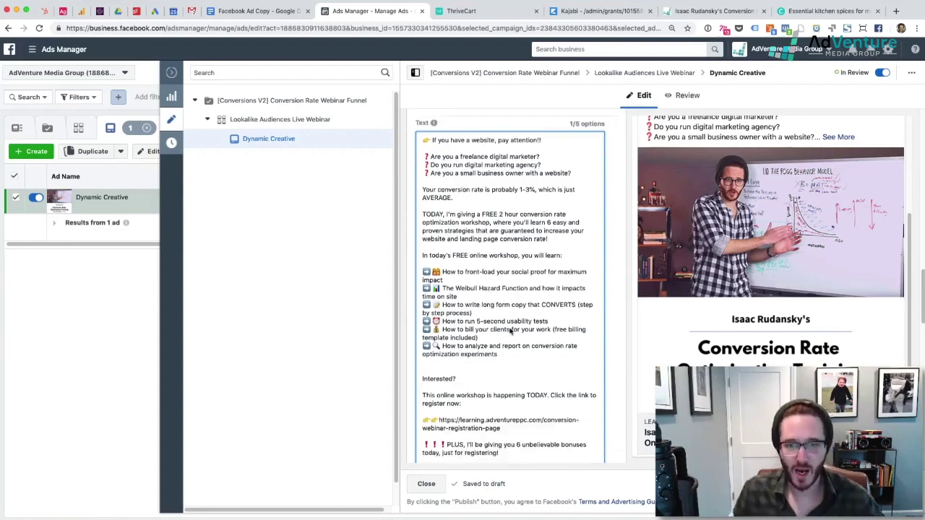
triple_click(428, 417)
key("super+c")
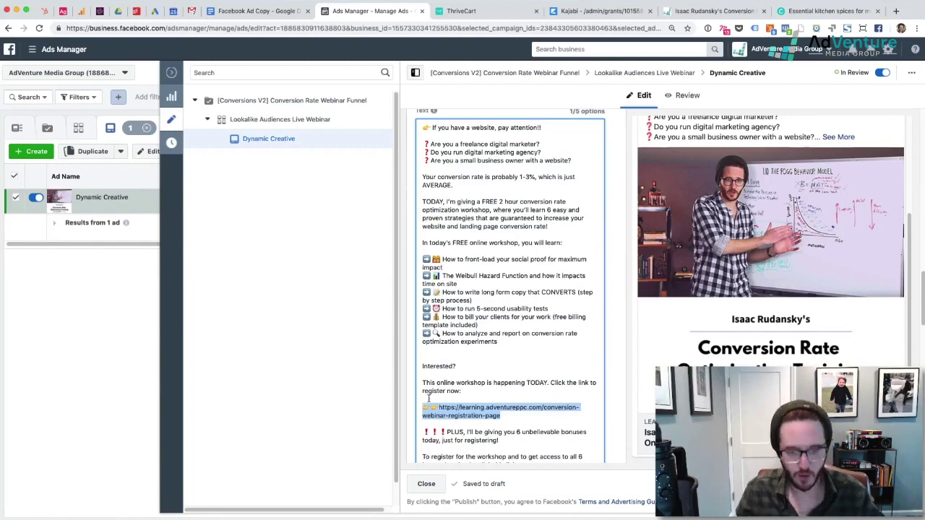
scroll(506, 289, "up", 1)
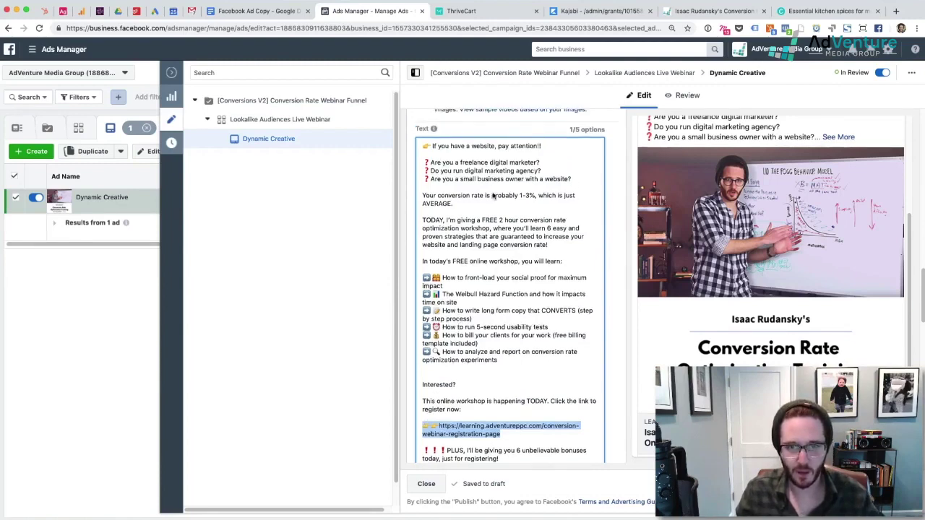
left_click(474, 206)
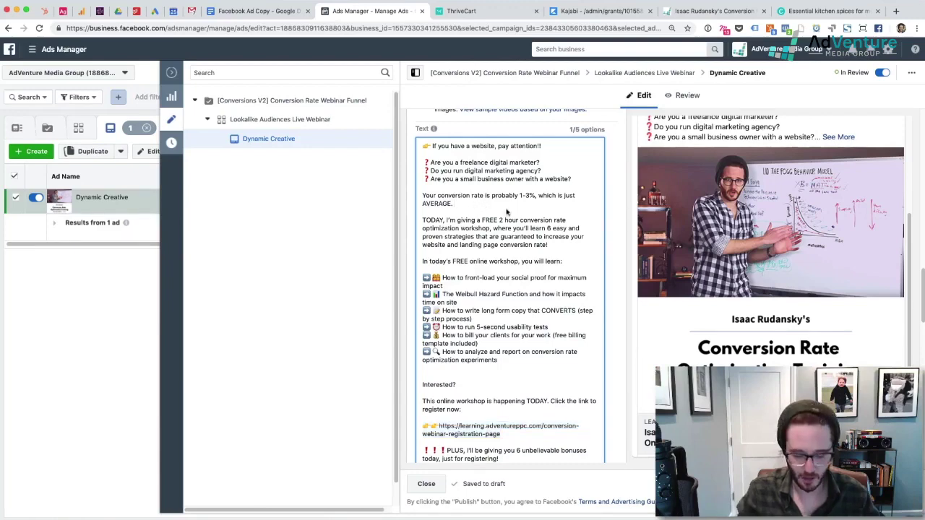
key("Return")
key("Return")
key("super+v")
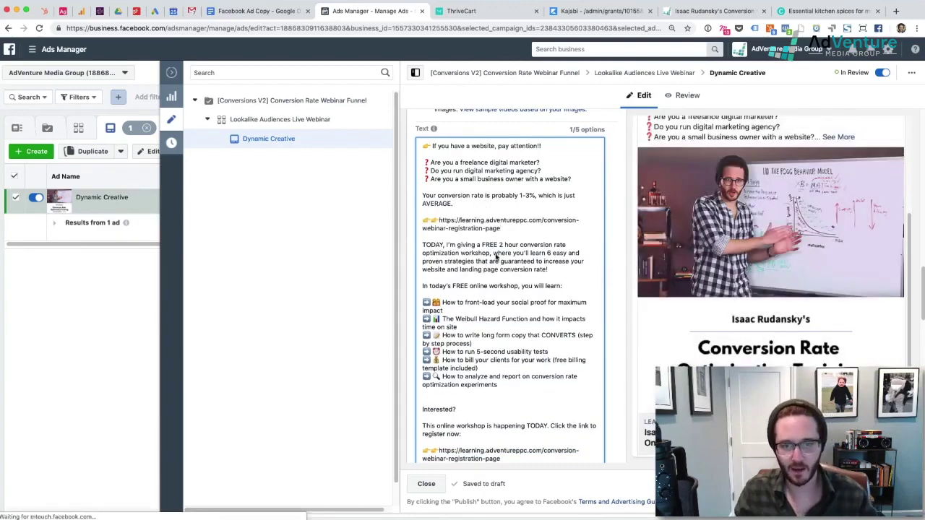
- Delete the extra blank line above "Interested?" in the first text option
scroll(497, 258, "down", 1)
left_click(445, 371)
key("BackSpace")
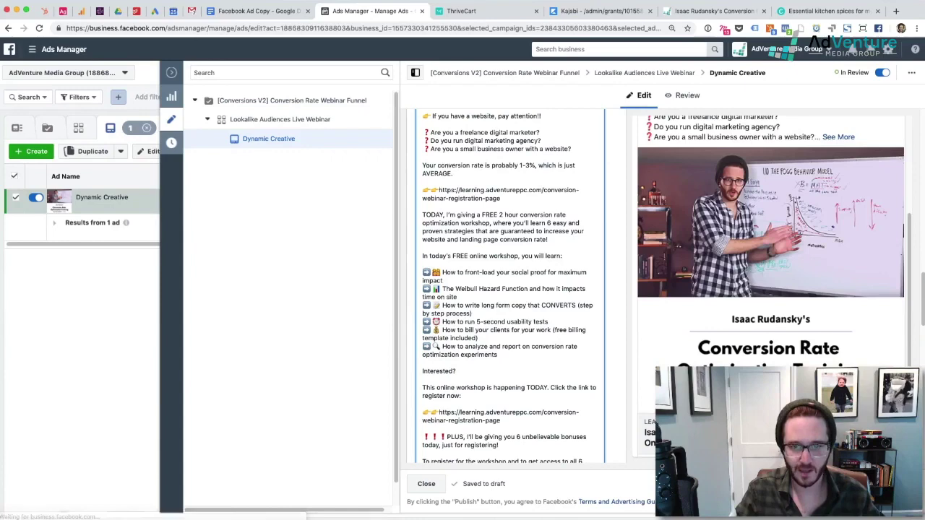
scroll(485, 356, "down", 2)
scroll(491, 365, "up", 3)
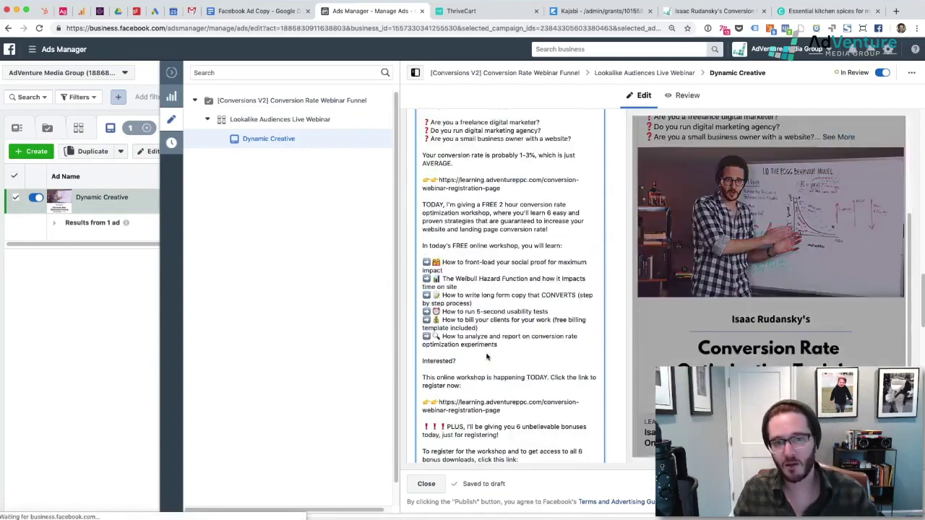
scroll(498, 376, "up", 2)
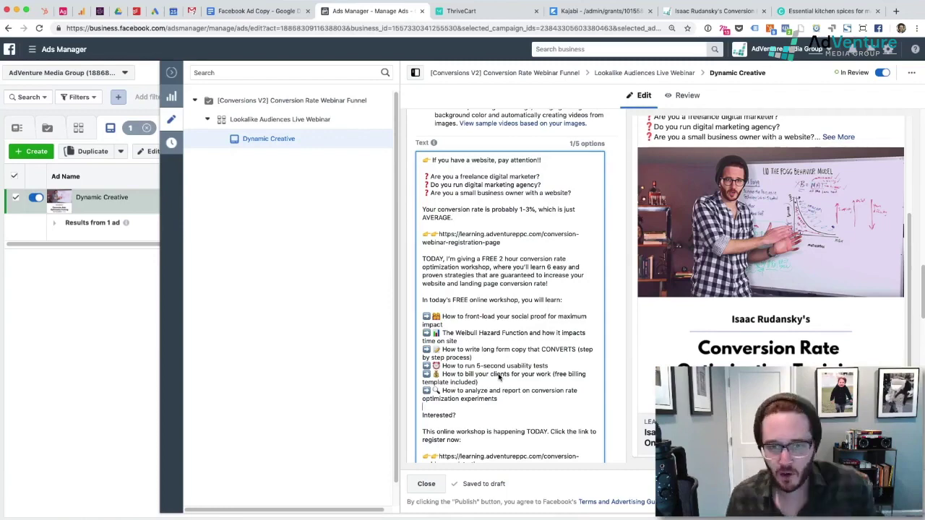
- Insert the missing "a" in the second question of the first text option so it reads "Do you run a digital marketing agency?"
scroll(499, 376, "down", 10)
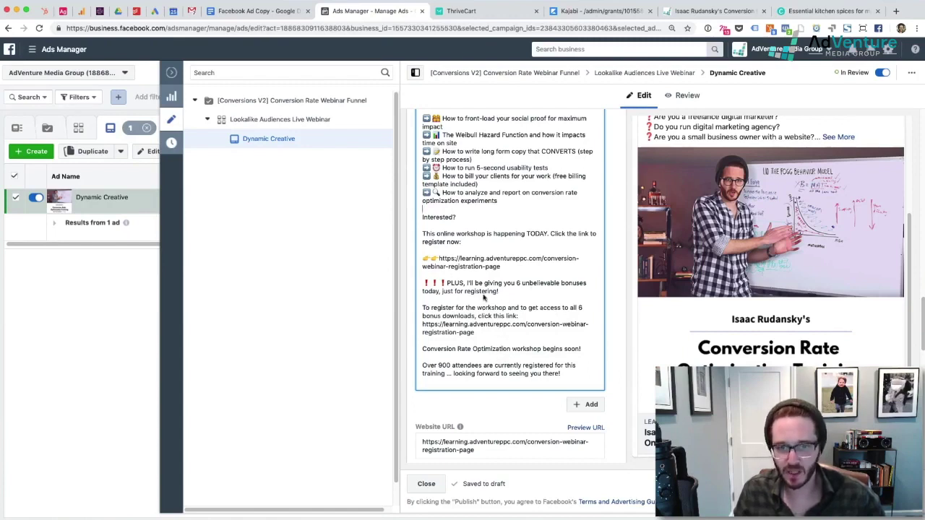
triple_click(491, 290)
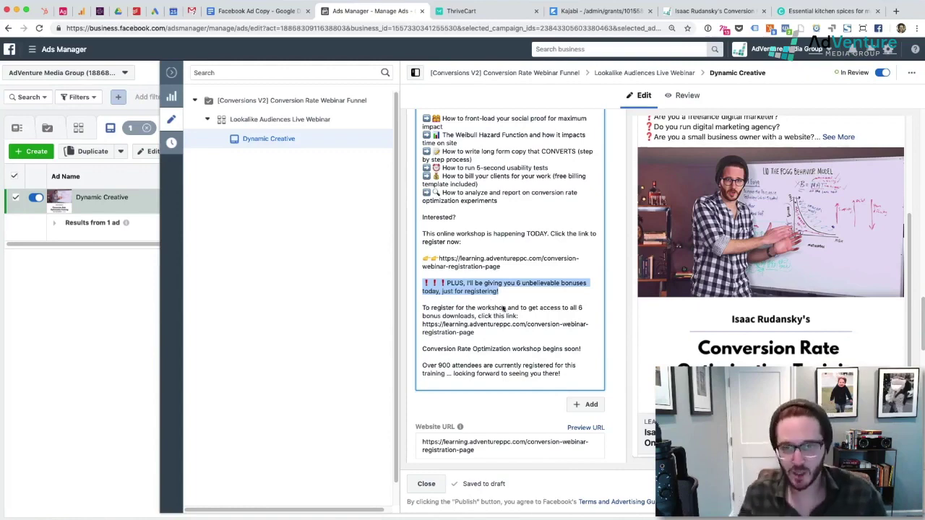
scroll(504, 307, "up", 5)
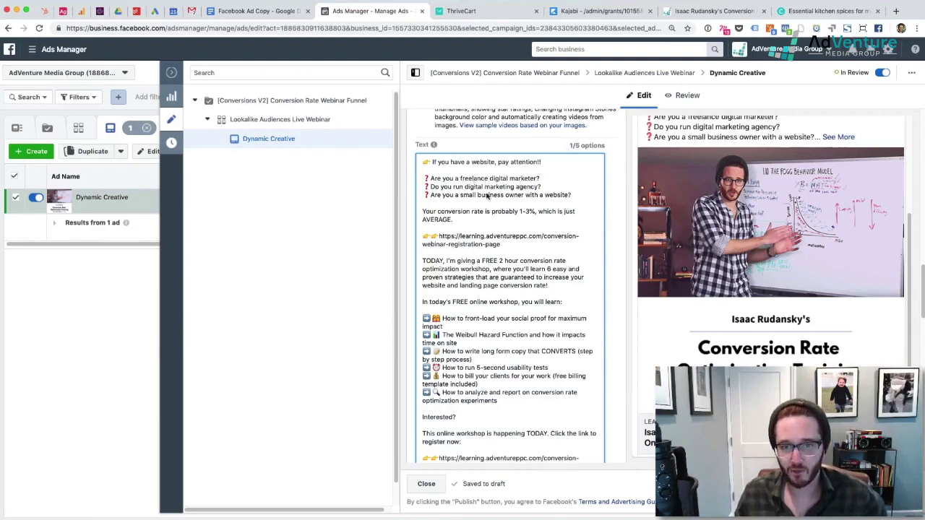
left_click(463, 187)
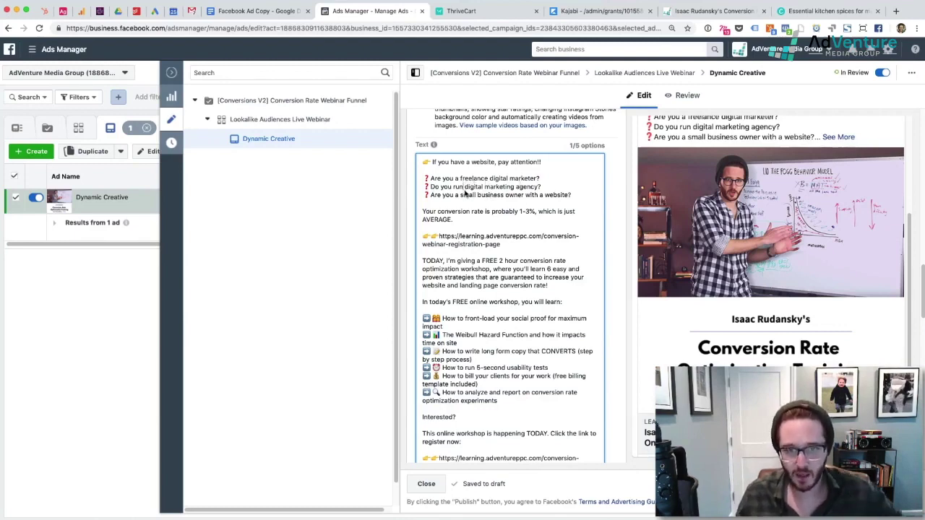
type("a")
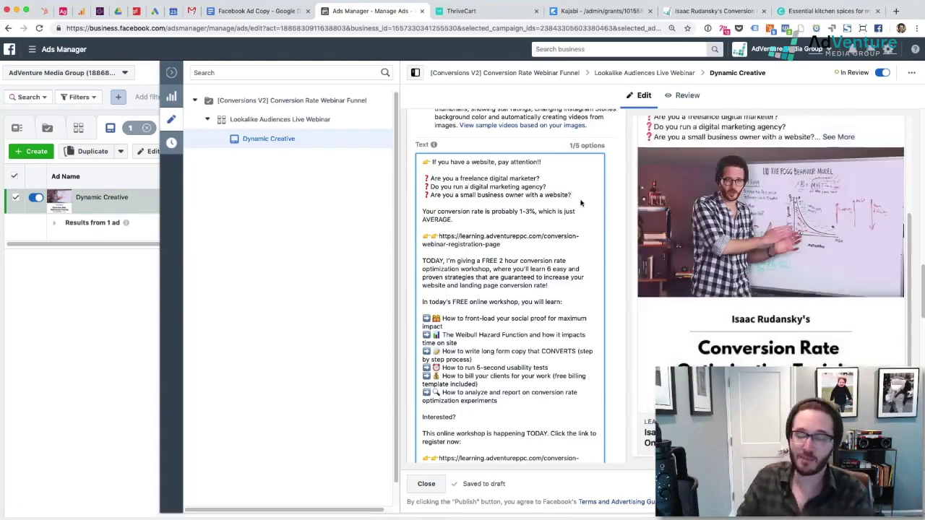
left_click(580, 203)
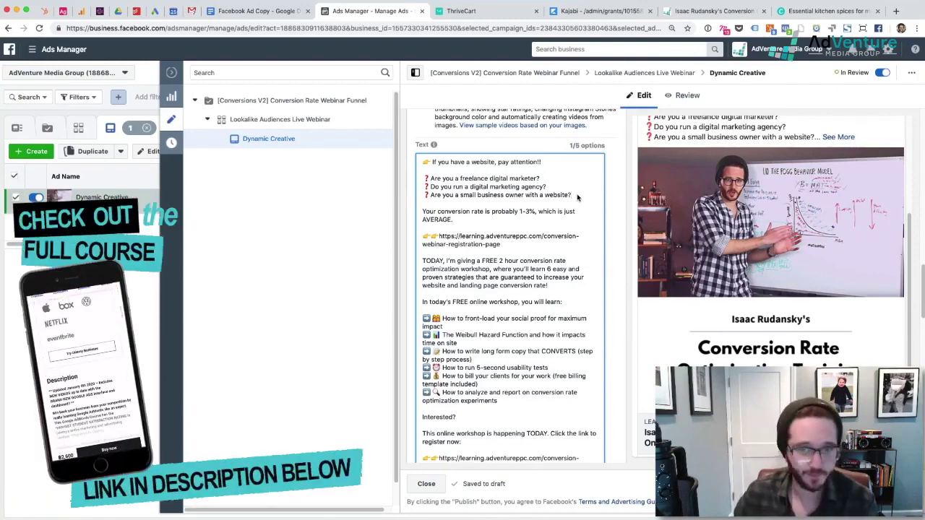
left_click(495, 221)
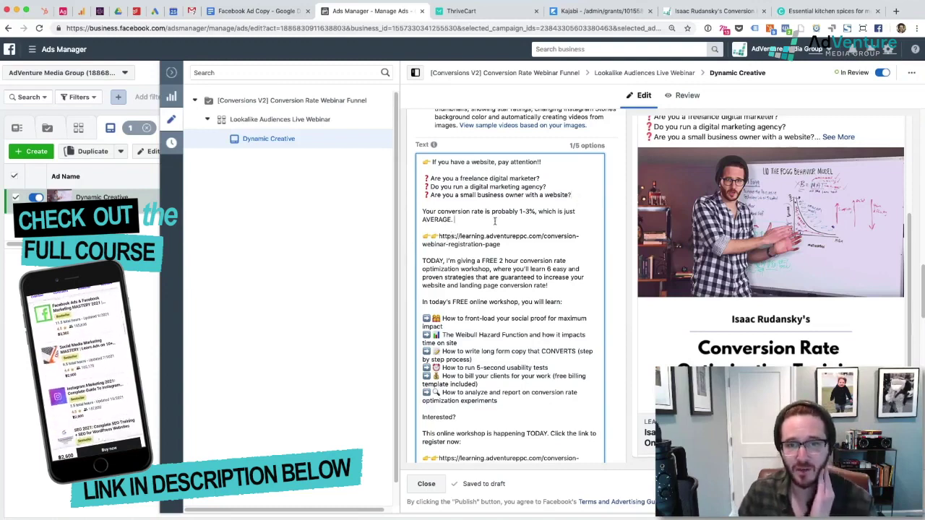
left_click(485, 224)
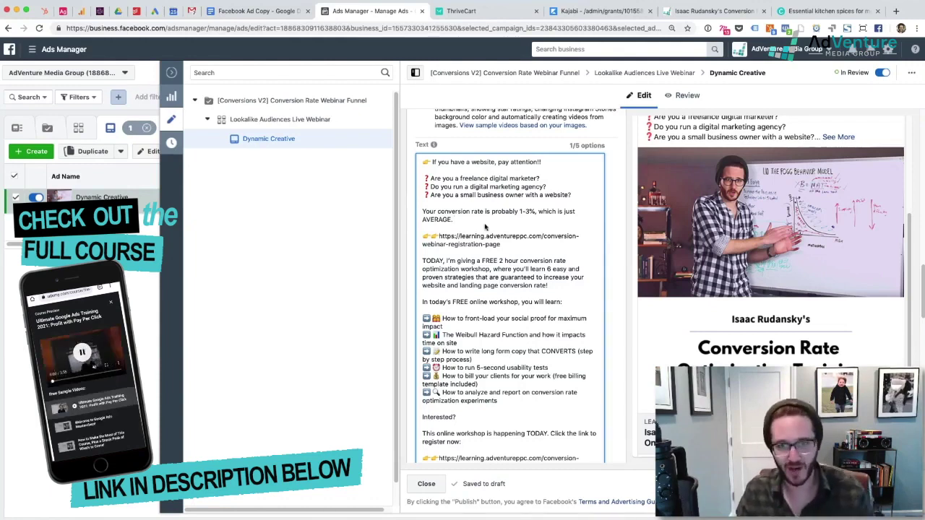
- Read through the first text option, examining its opening questions, link placement, workshop topics and closing lines
scroll(485, 227, "down", 3)
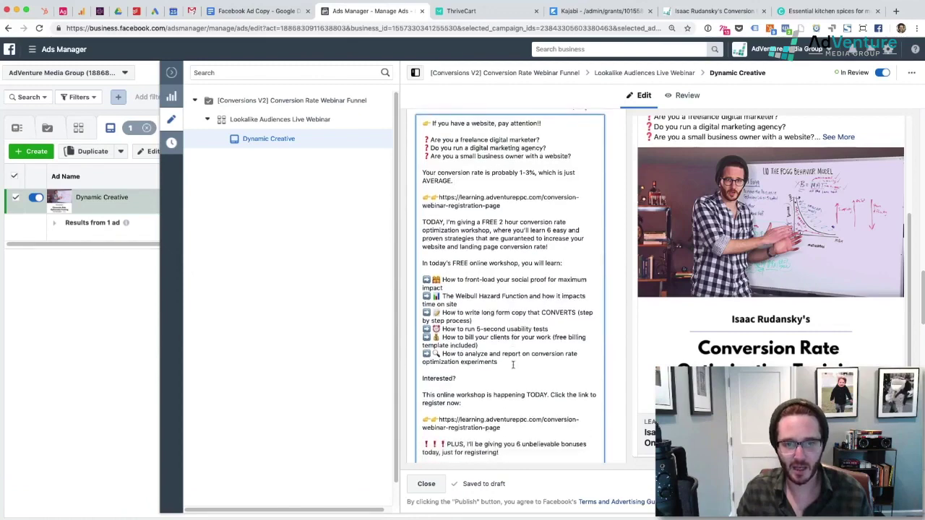
scroll(513, 365, "down", 1)
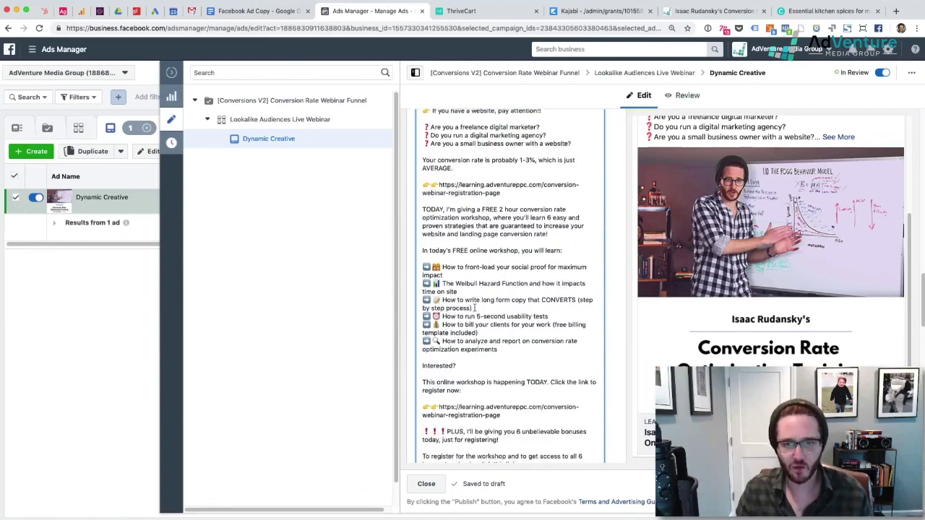
scroll(477, 310, "down", 3)
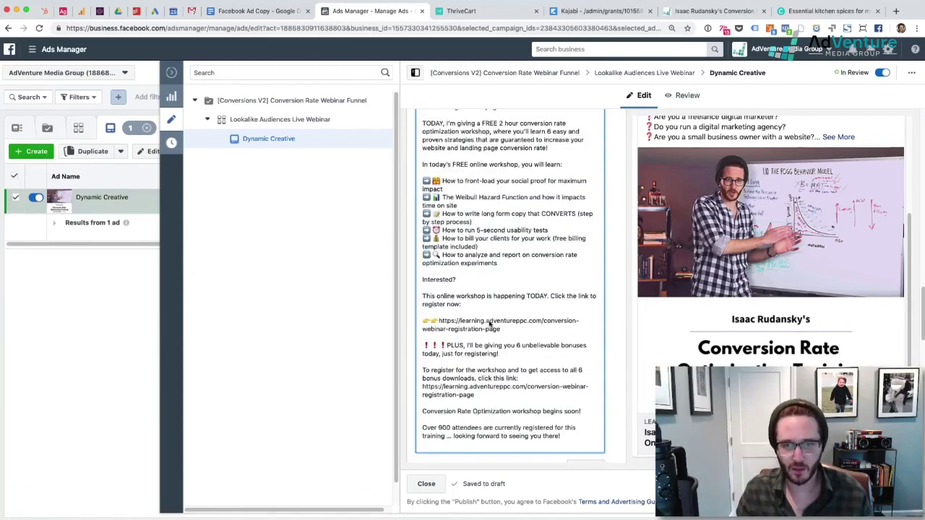
scroll(517, 325, "up", 3)
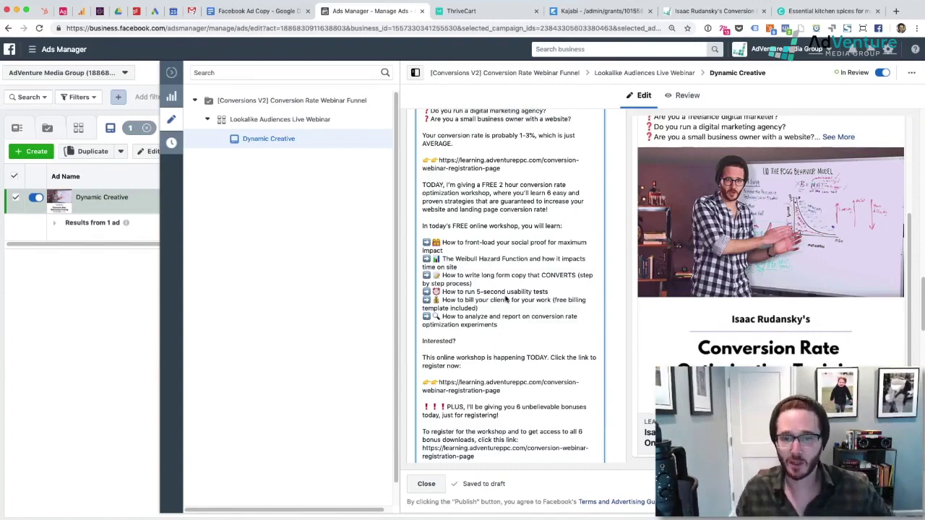
scroll(502, 293, "up", 2)
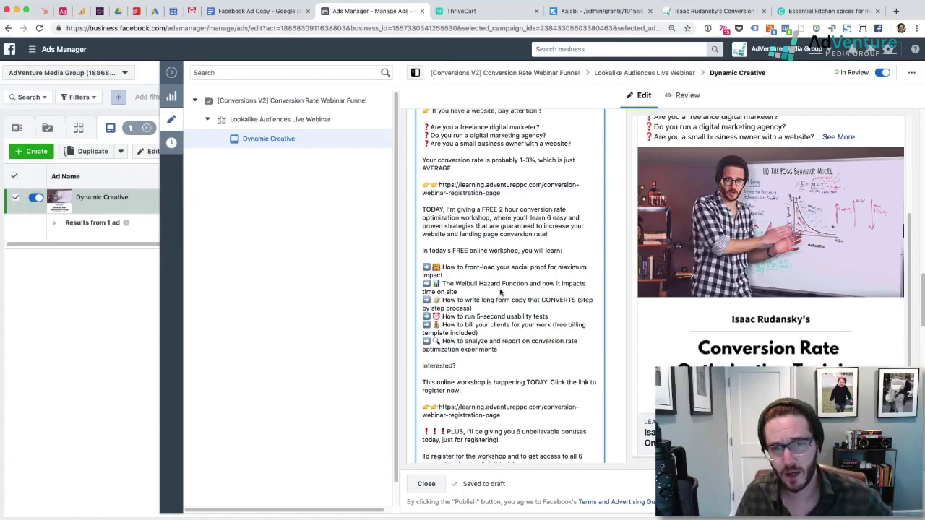
scroll(503, 292, "up", 2)
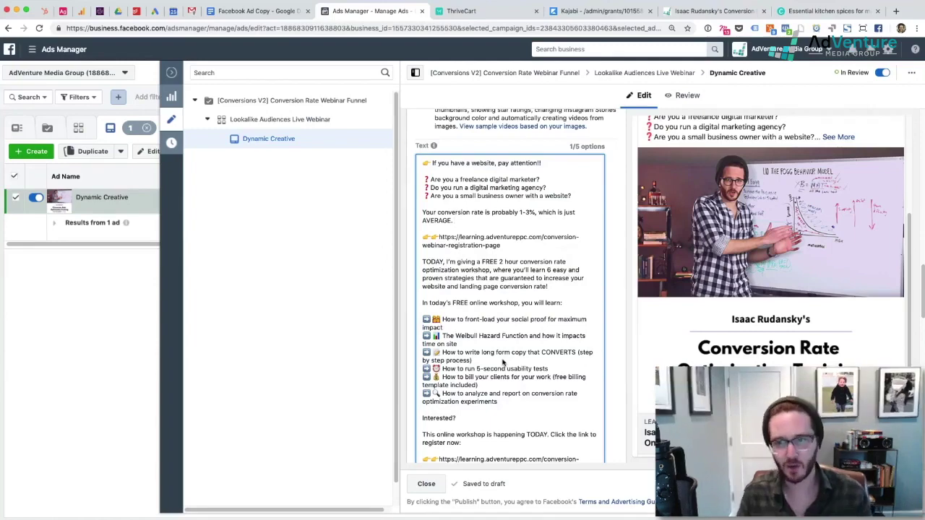
scroll(504, 361, "up", 3)
scroll(470, 289, "down", 3)
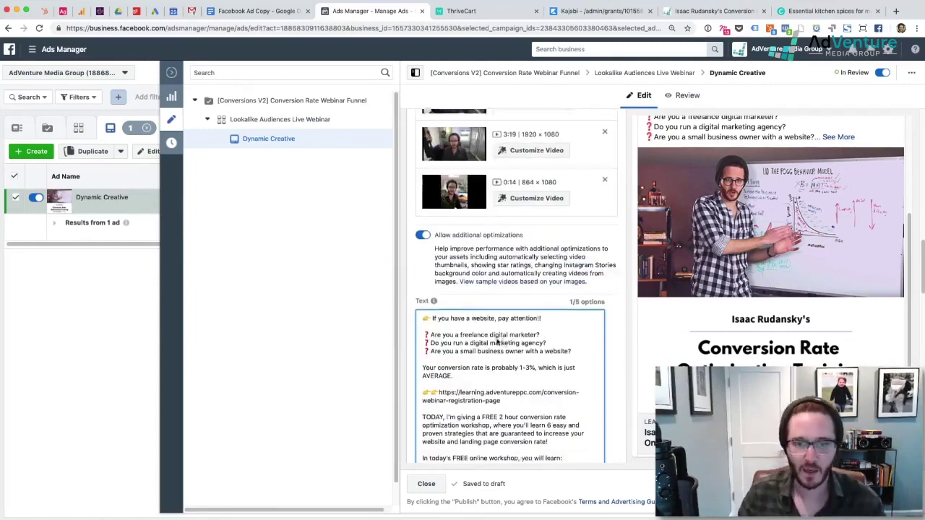
scroll(475, 246, "down", 3)
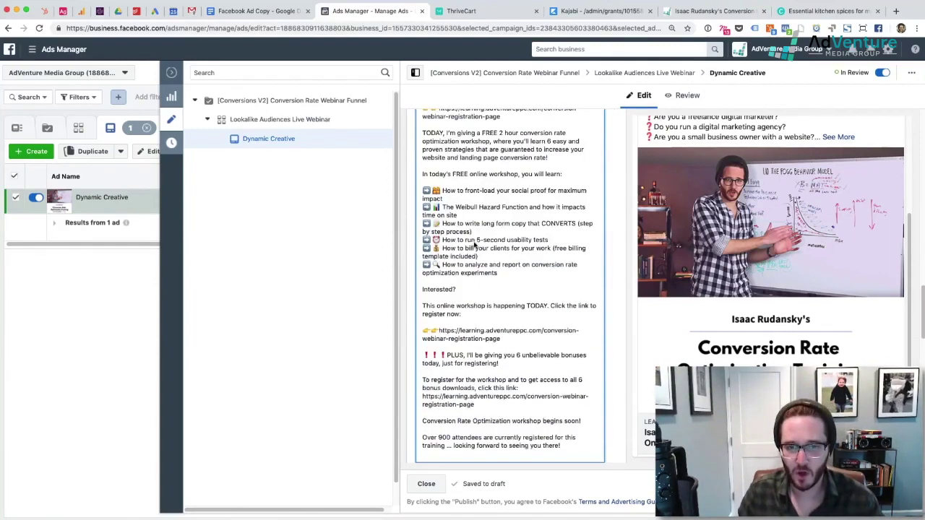
- Add a second text option with the document's copy opening "FREE conversion rate optimization online workshop is happening TODAY!", and remove its trailing blank line
scroll(507, 289, "down", 2)
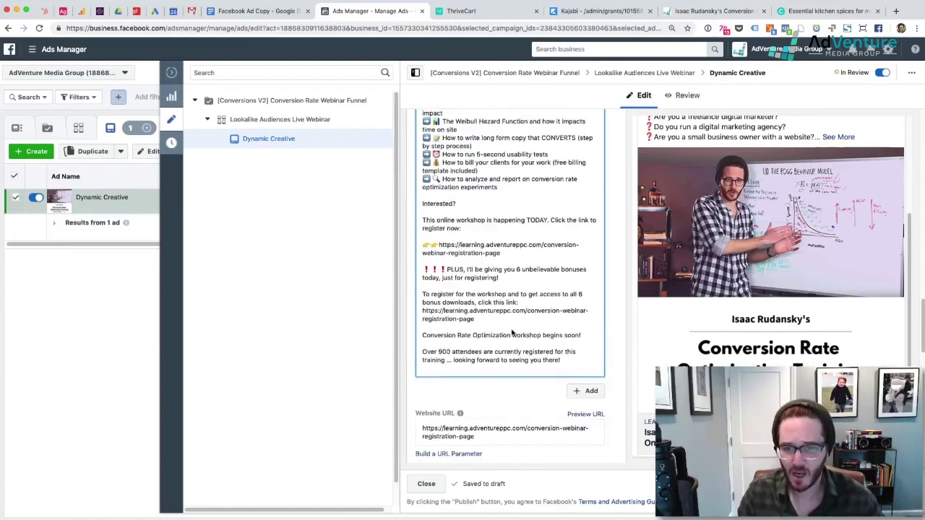
scroll(446, 352, "down", 1)
left_click(587, 359)
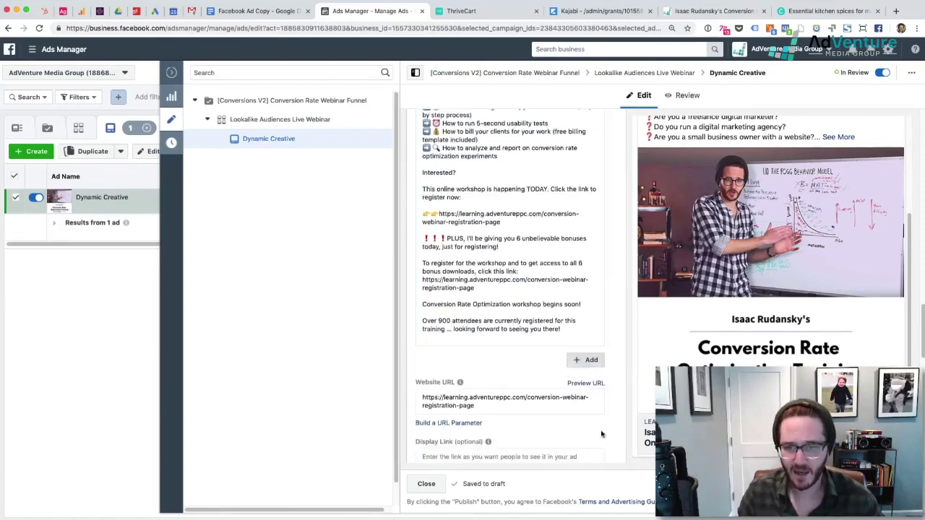
scroll(515, 280, "down", 1)
left_click(463, 330)
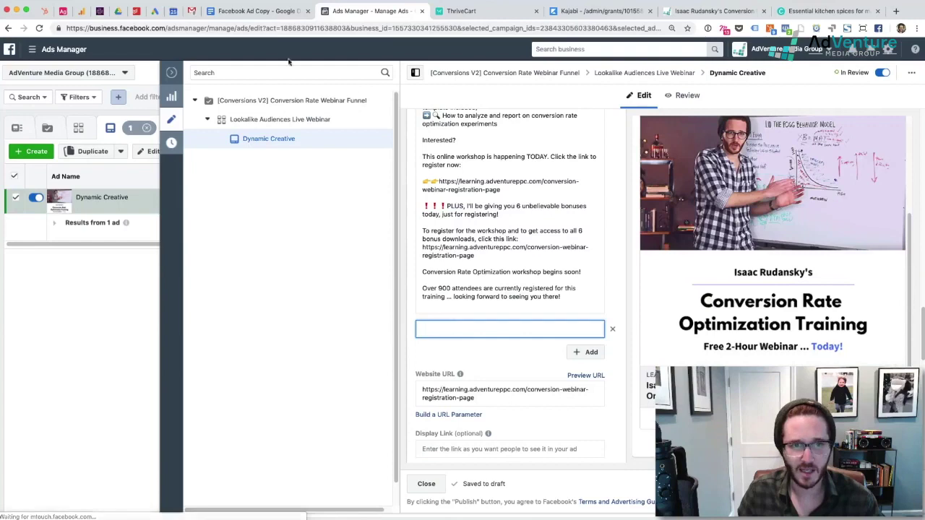
left_click(257, 11)
scroll(274, 212, "down", 1)
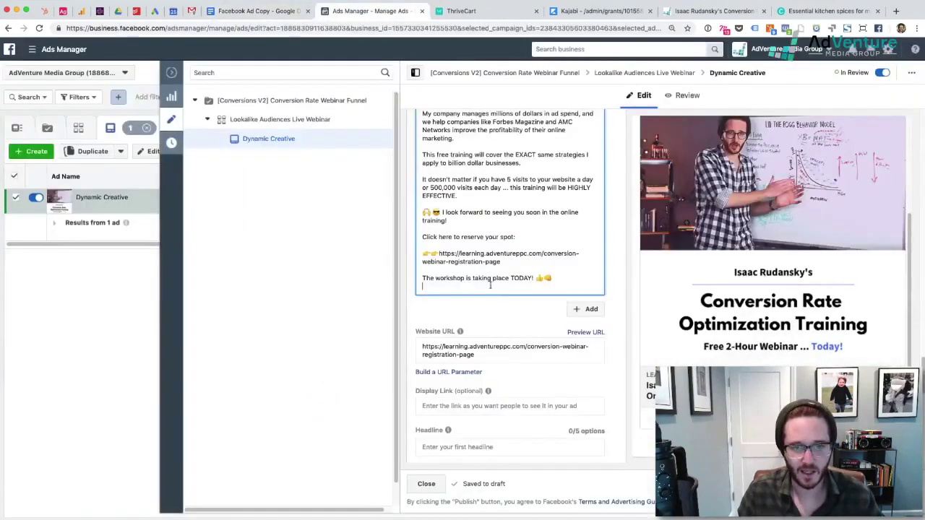
key("ctrl+Tab")
key("BackSpace")
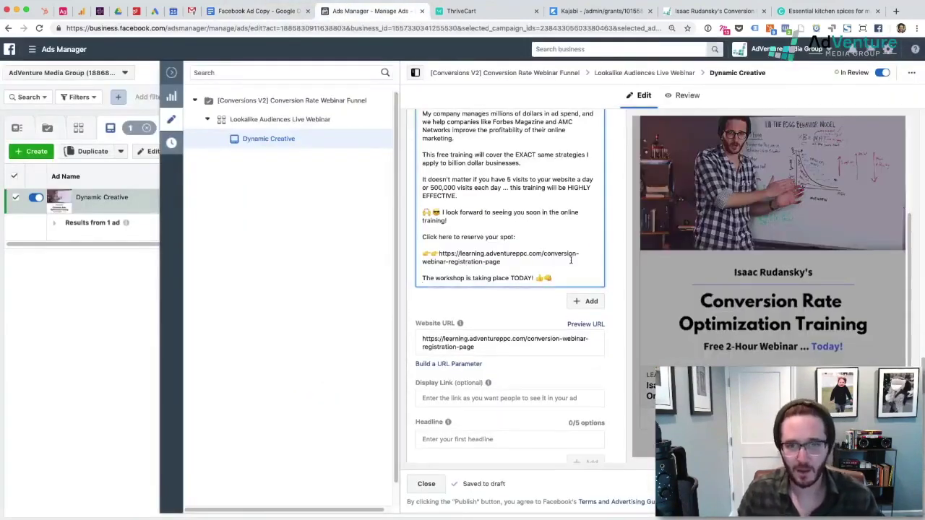
- Look through the ad's text options, comparing their opening lines, bonus lists and registration links
scroll(533, 248, "up", 5)
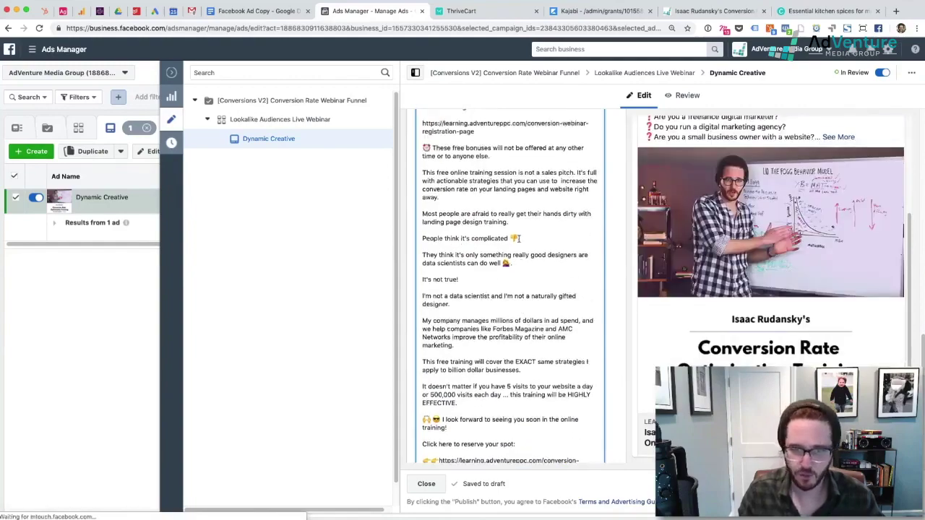
scroll(522, 241, "up", 10)
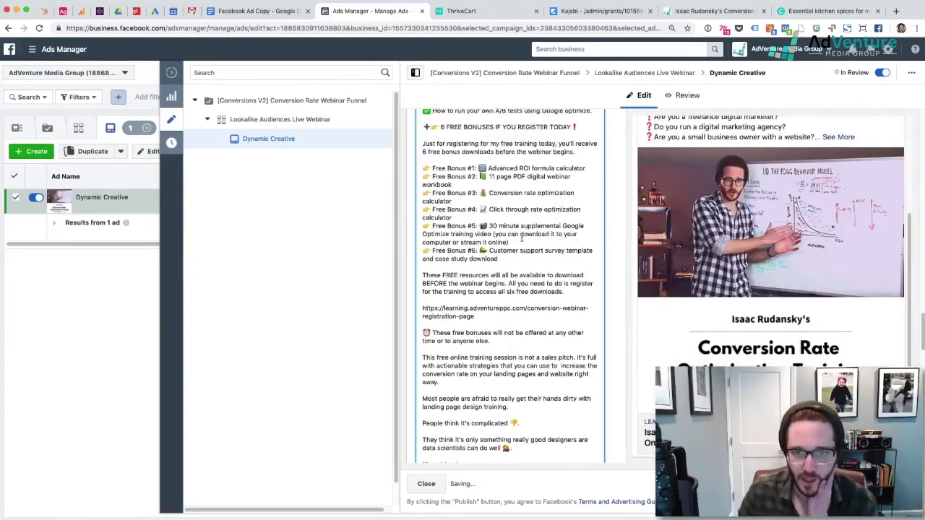
scroll(521, 235, "up", 10)
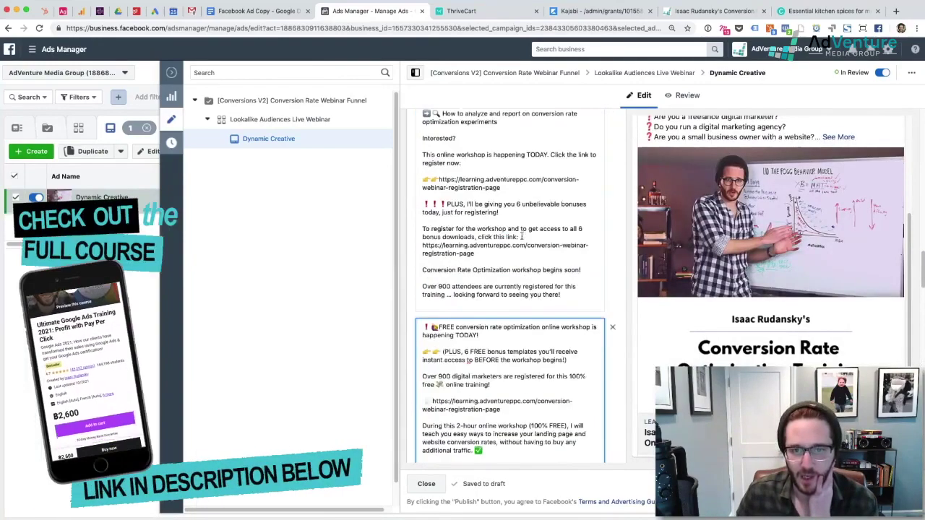
scroll(519, 241, "up", 5)
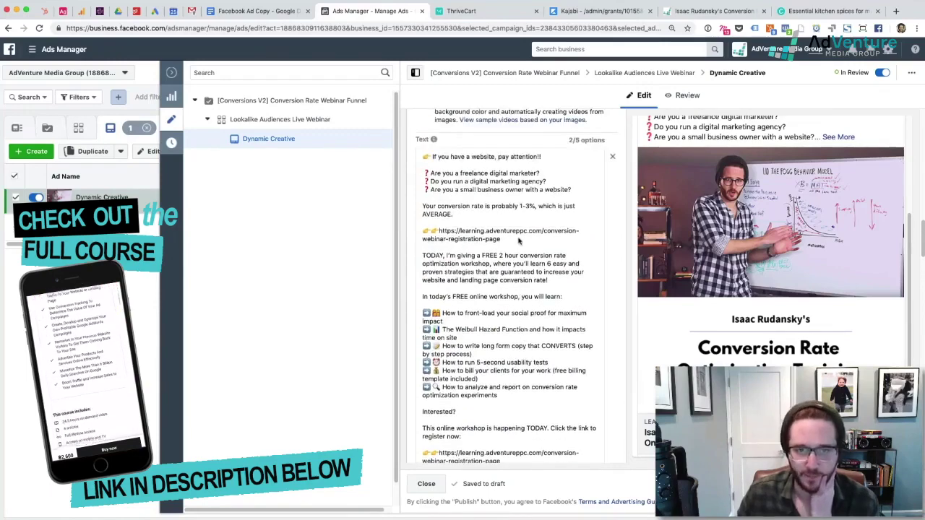
scroll(578, 260, "down", 15)
scroll(617, 278, "up", 5)
scroll(618, 282, "up", 15)
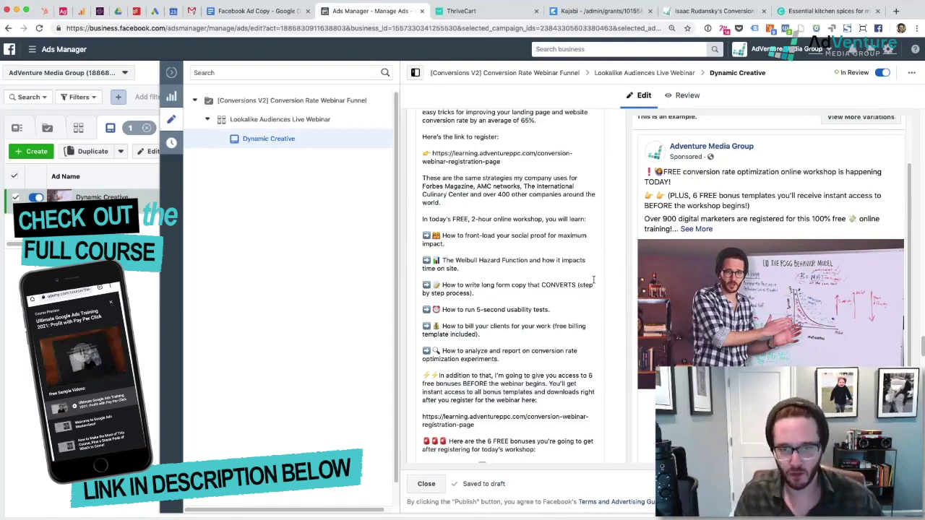
scroll(593, 279, "up", 5)
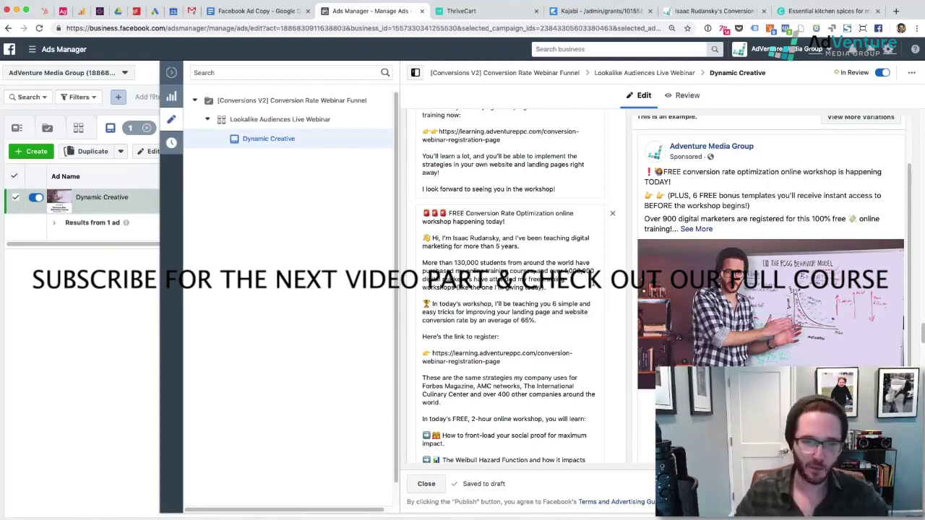
- Preview the dynamic creative ad in the Facebook In-Stream Video (Mobile) placement
scroll(597, 278, "up", 15)
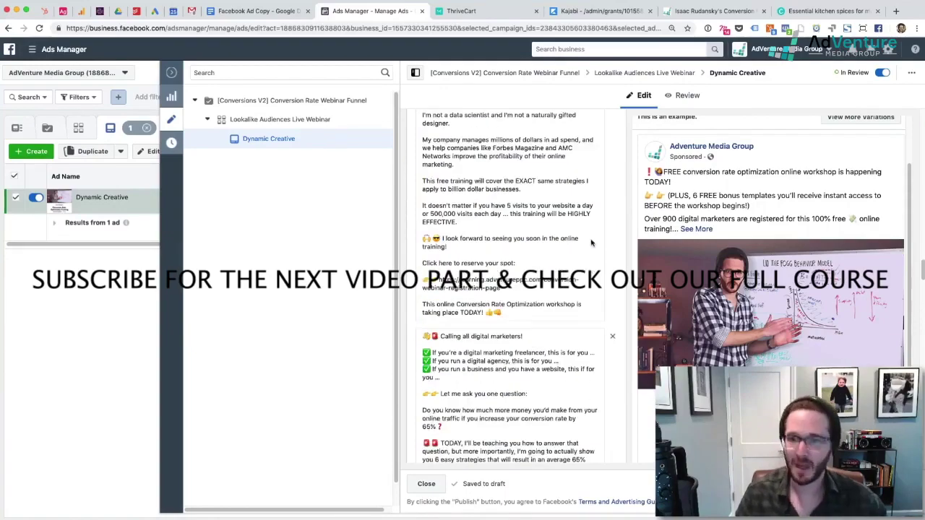
scroll(596, 216, "up", 15)
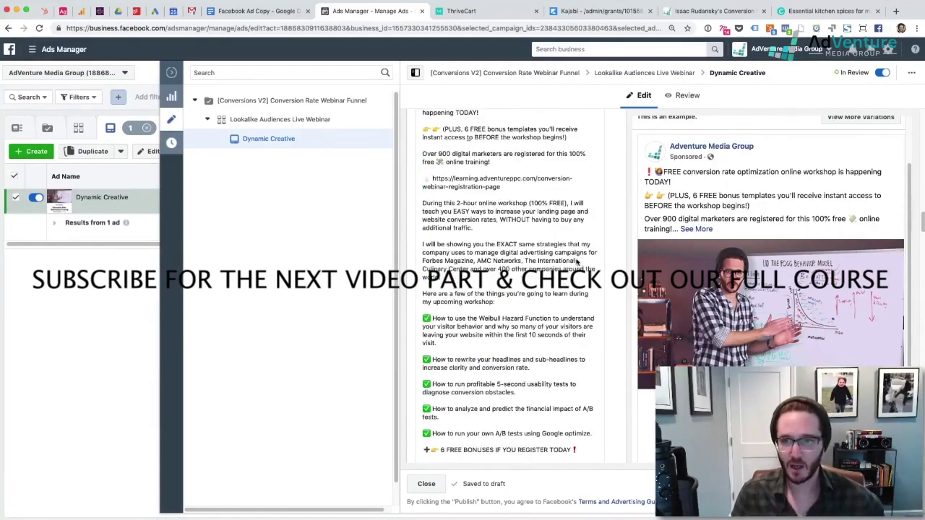
scroll(557, 237, "up", 10)
scroll(682, 235, "up", 2)
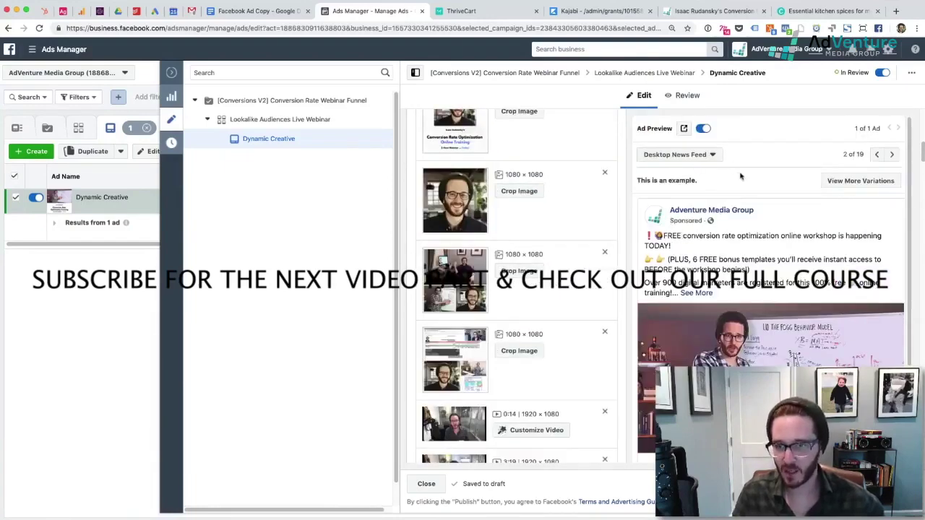
left_click(713, 154)
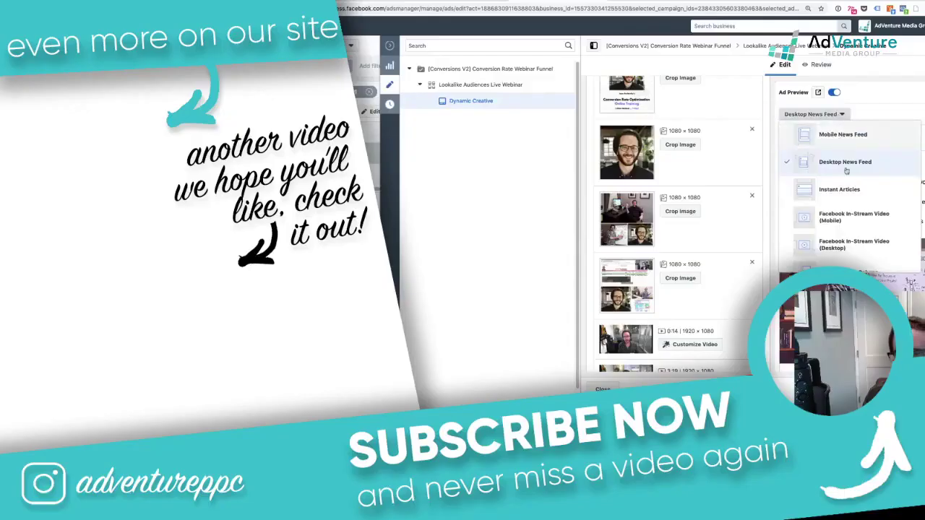
left_click(855, 220)
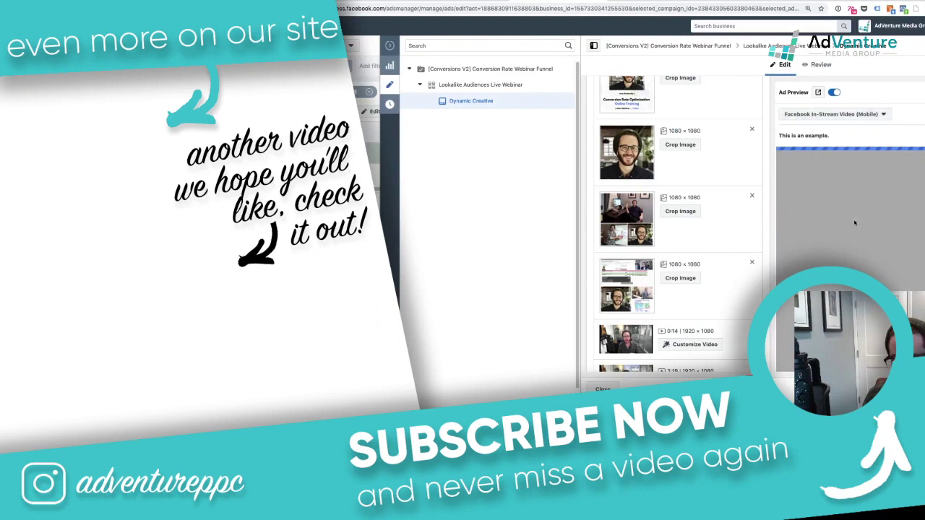
- Preview the ad in the Instant Articles and Mobile News Feed placements, and return the preview to Desktop News Feed
left_click(863, 115)
left_click(838, 189)
left_click(826, 115)
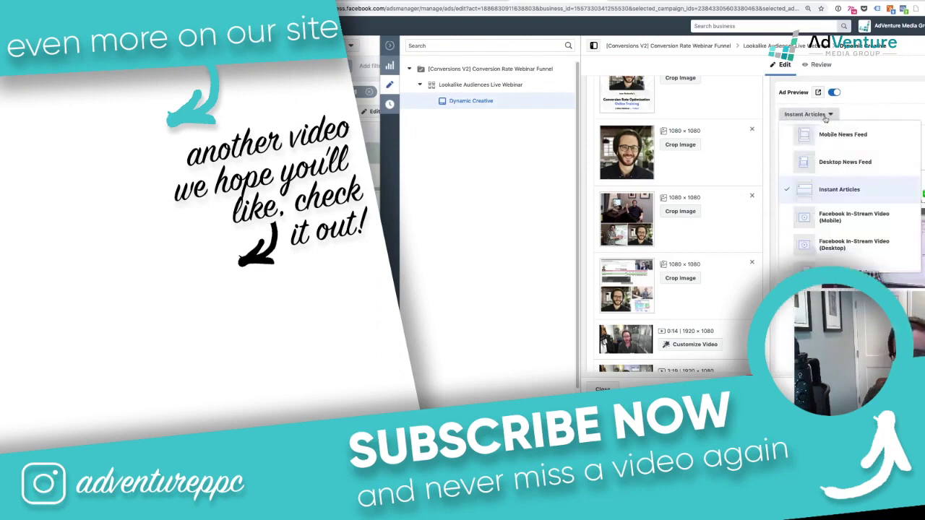
left_click(843, 134)
left_click(809, 115)
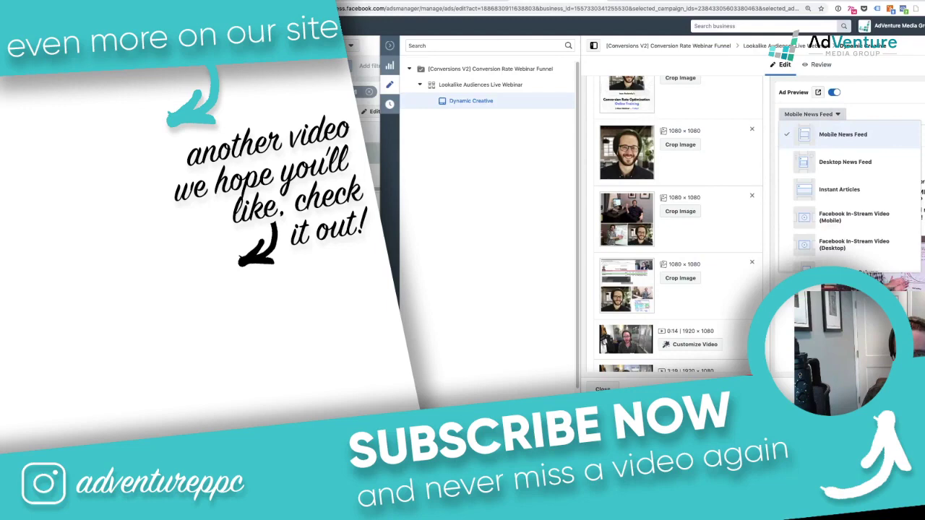
left_click(844, 162)
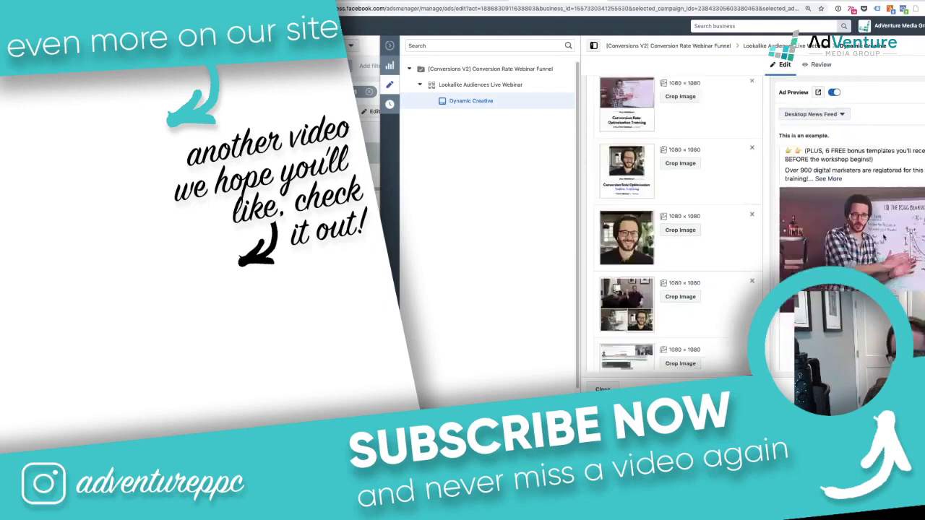
scroll(680, 224, "up", 10)
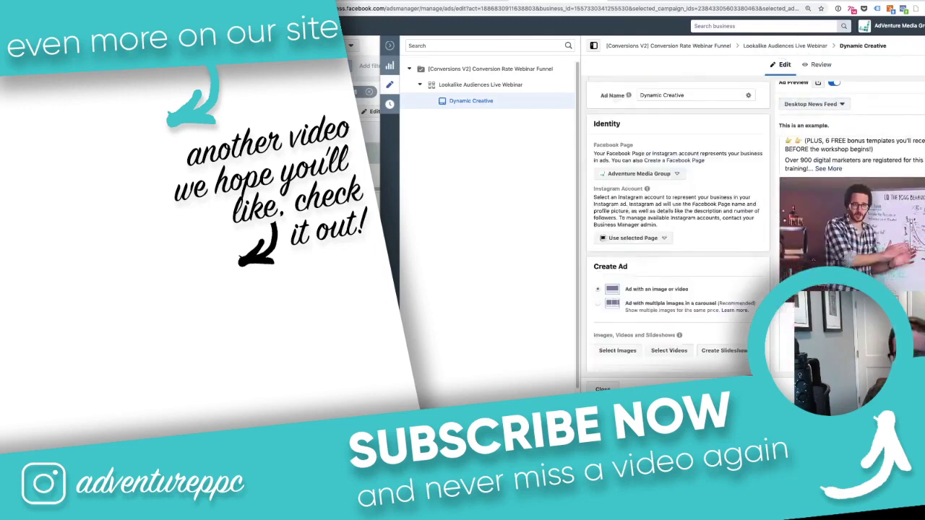